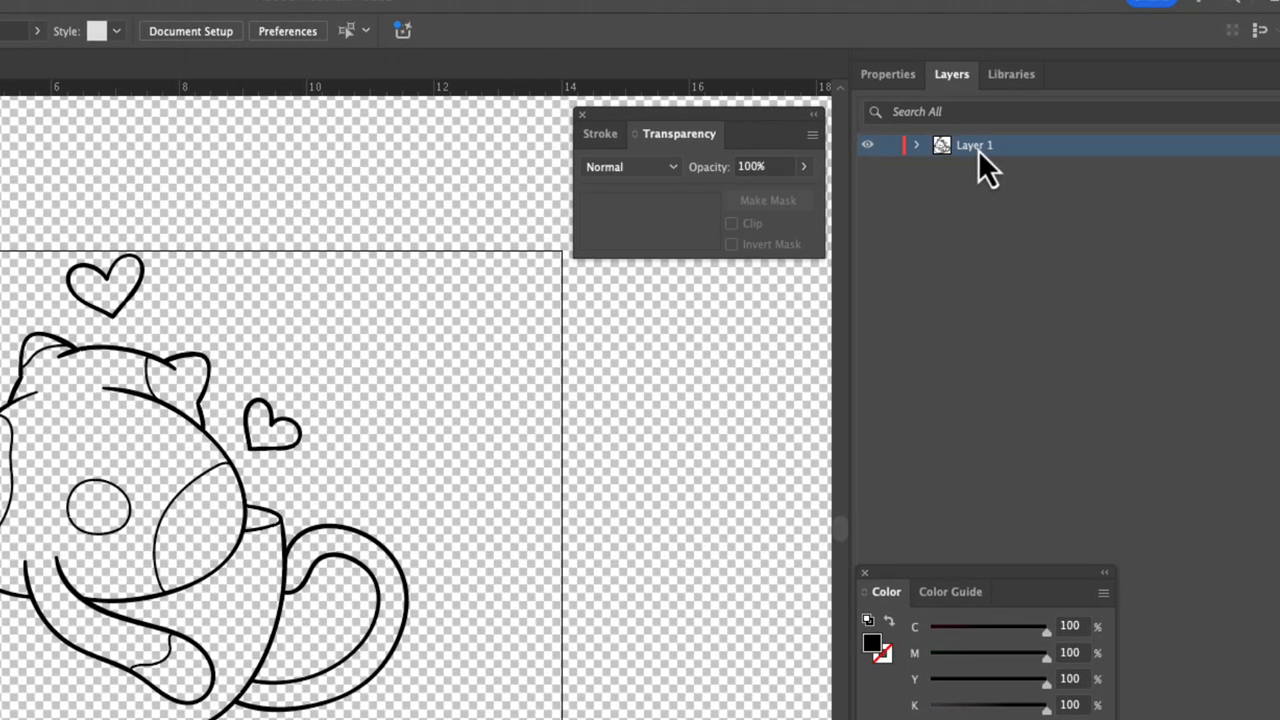
Duplicate Layer 1 beneath itself, lock the duplicate, and make Layer 1 the active layer.
{"action": "left_click_drag", "start_coordinate": [978, 150], "coordinate": [980, 179]}
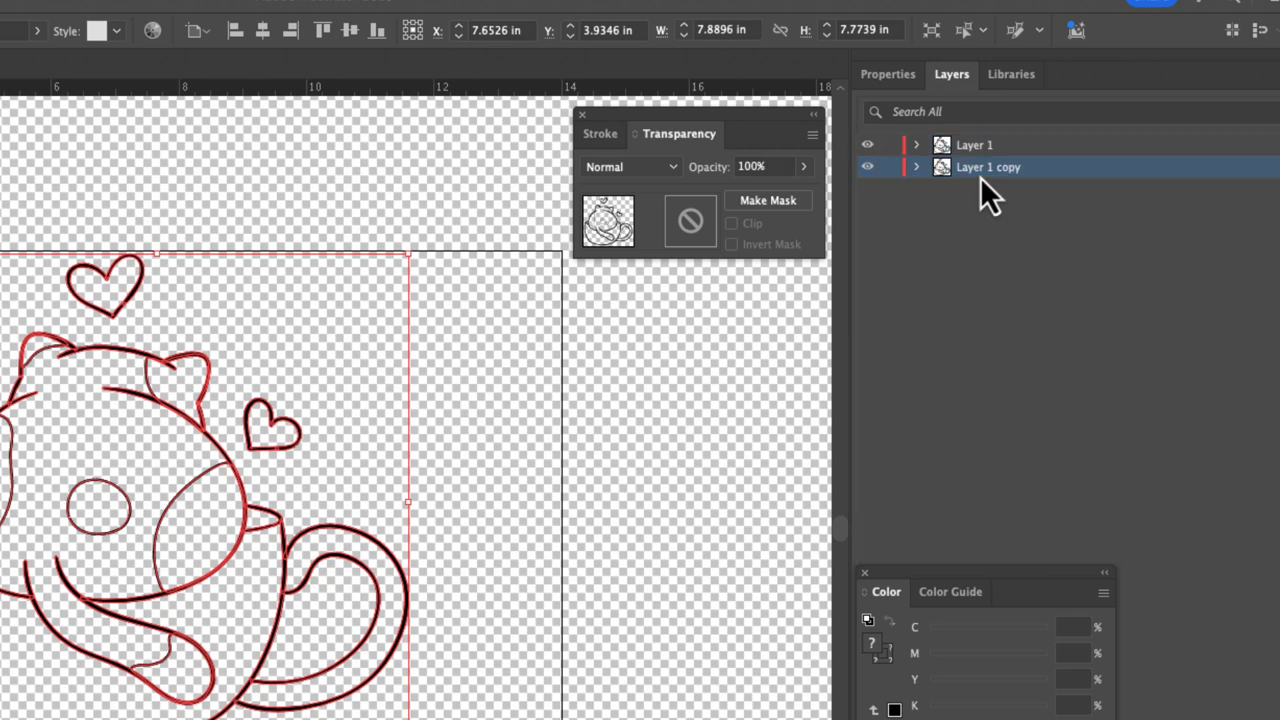
{"action": "left_click", "coordinate": [892, 167]}
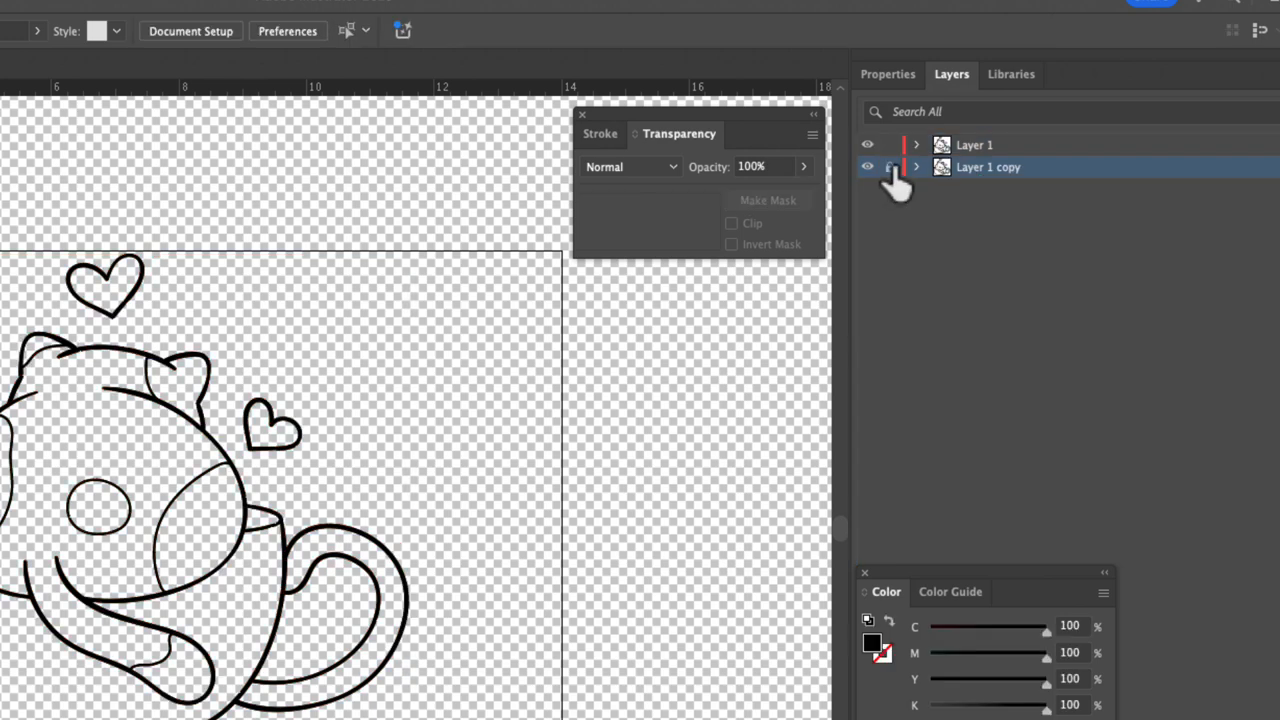
{"action": "left_click", "coordinate": [972, 145]}
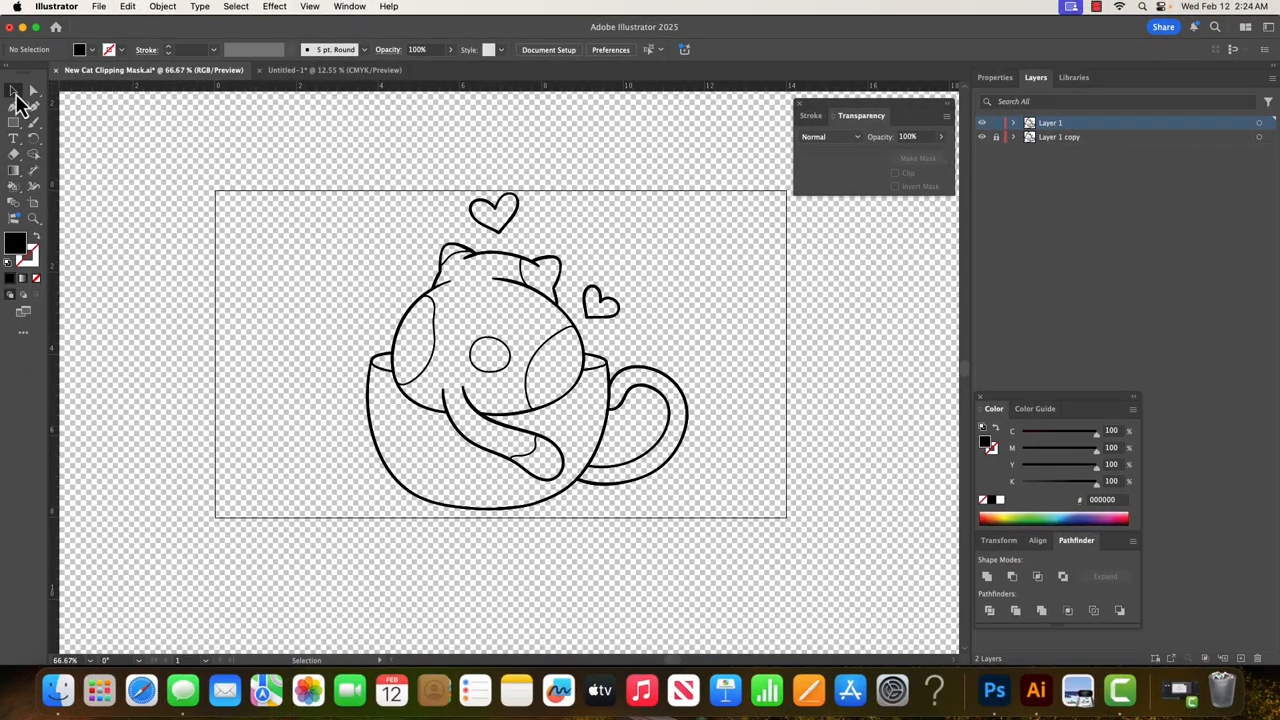
Use Live Paint on the cat artwork in Layer 1 to fill the mug body, both side patches and the upper heart with black.
{"action": "left_click_drag", "start_coordinate": [290, 138], "coordinate": [699, 543]}
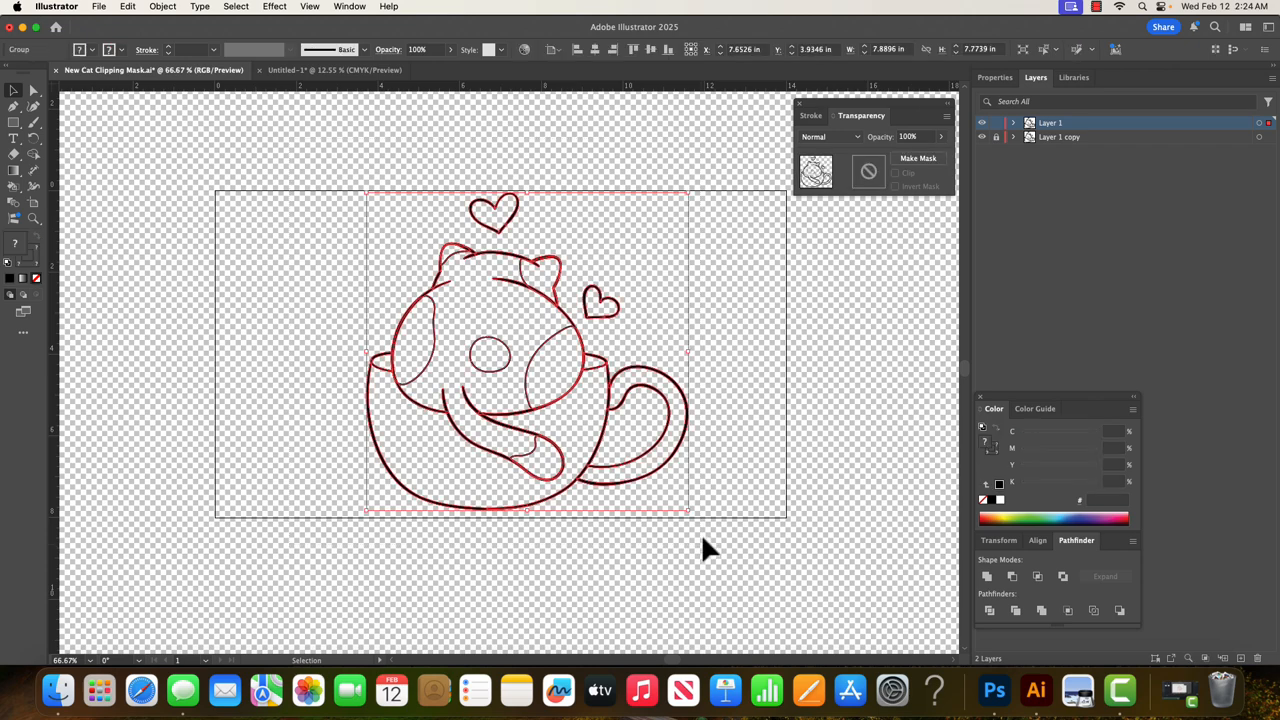
{"action": "key", "text": "k"}
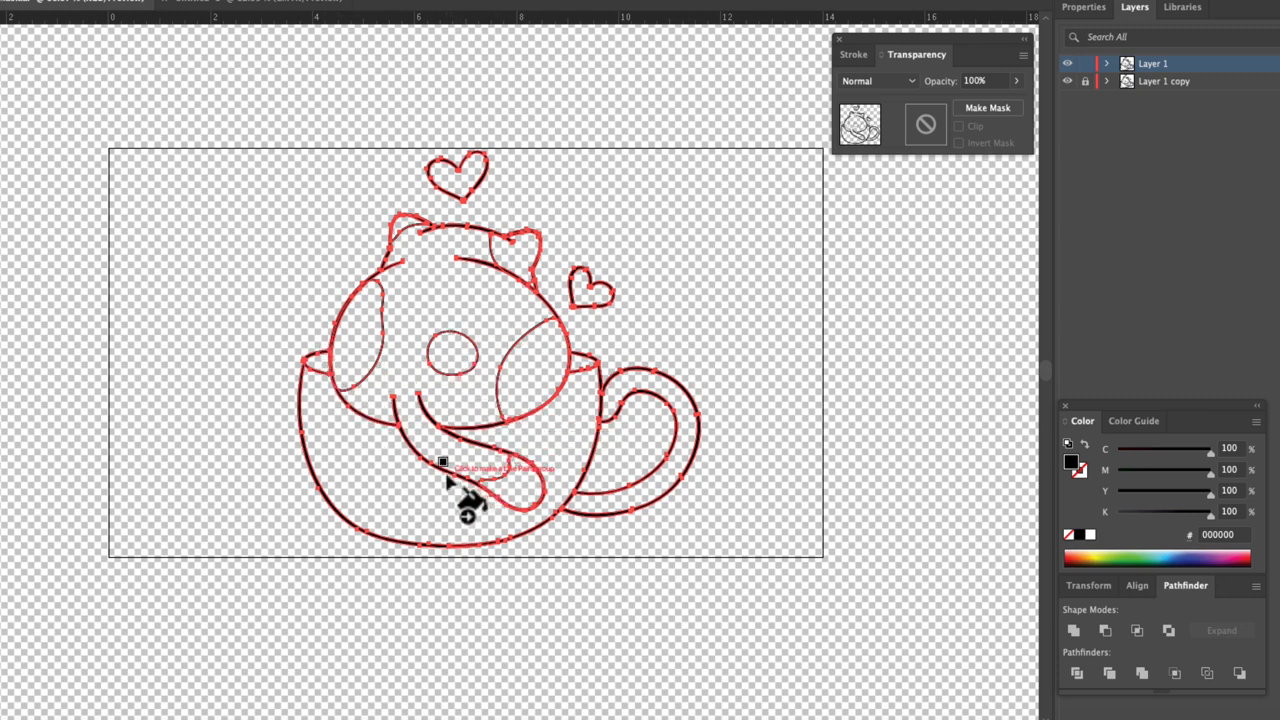
{"action": "left_click", "coordinate": [362, 464]}
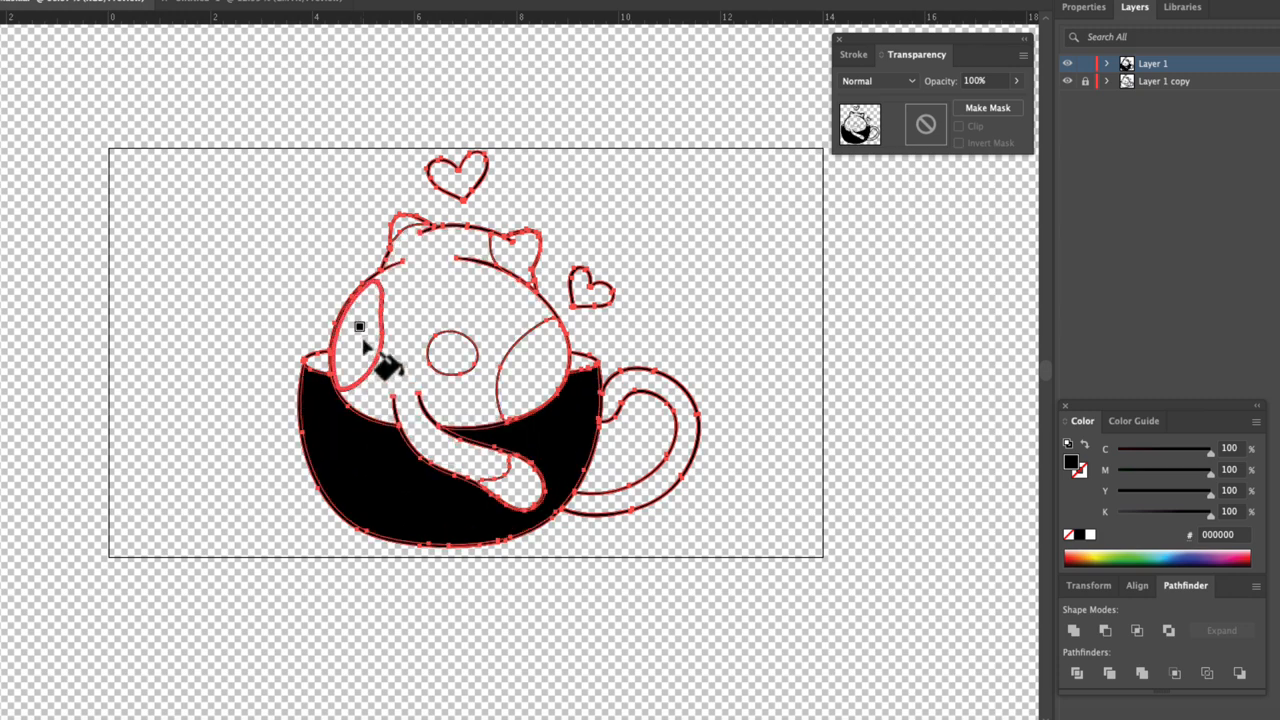
{"action": "left_click", "coordinate": [363, 338]}
{"action": "left_click", "coordinate": [522, 380]}
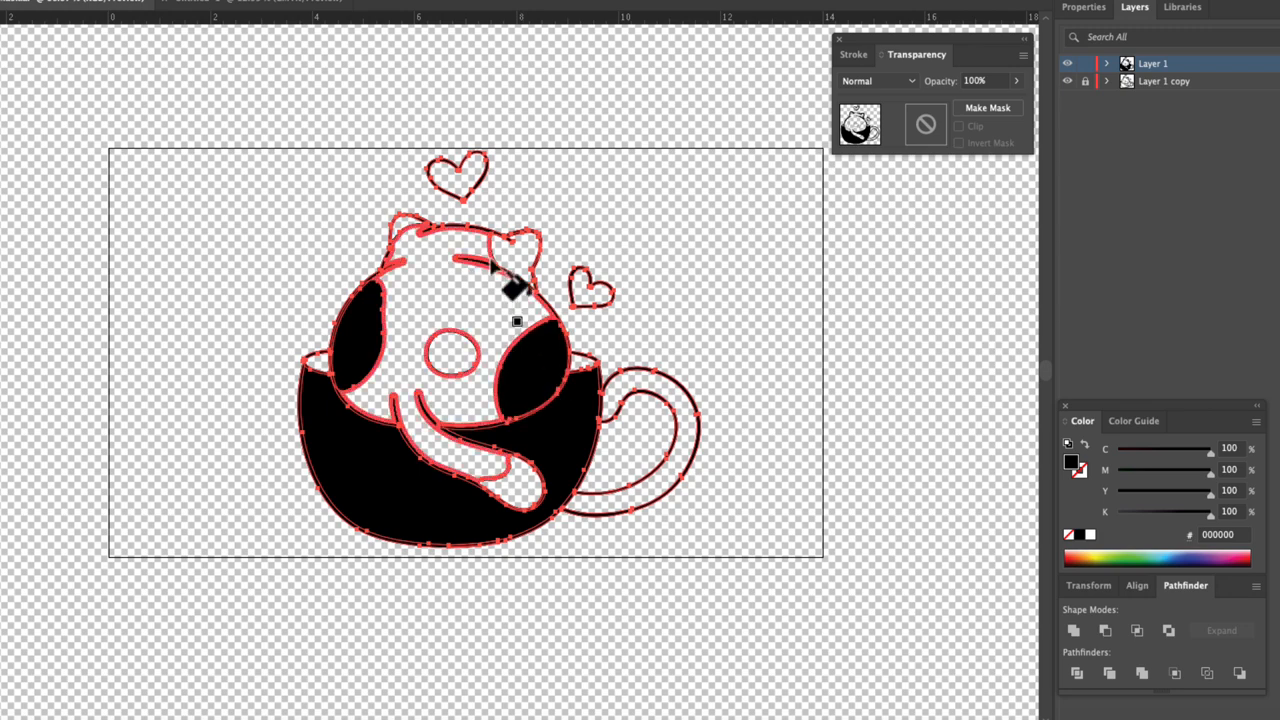
{"action": "left_click", "coordinate": [462, 186]}
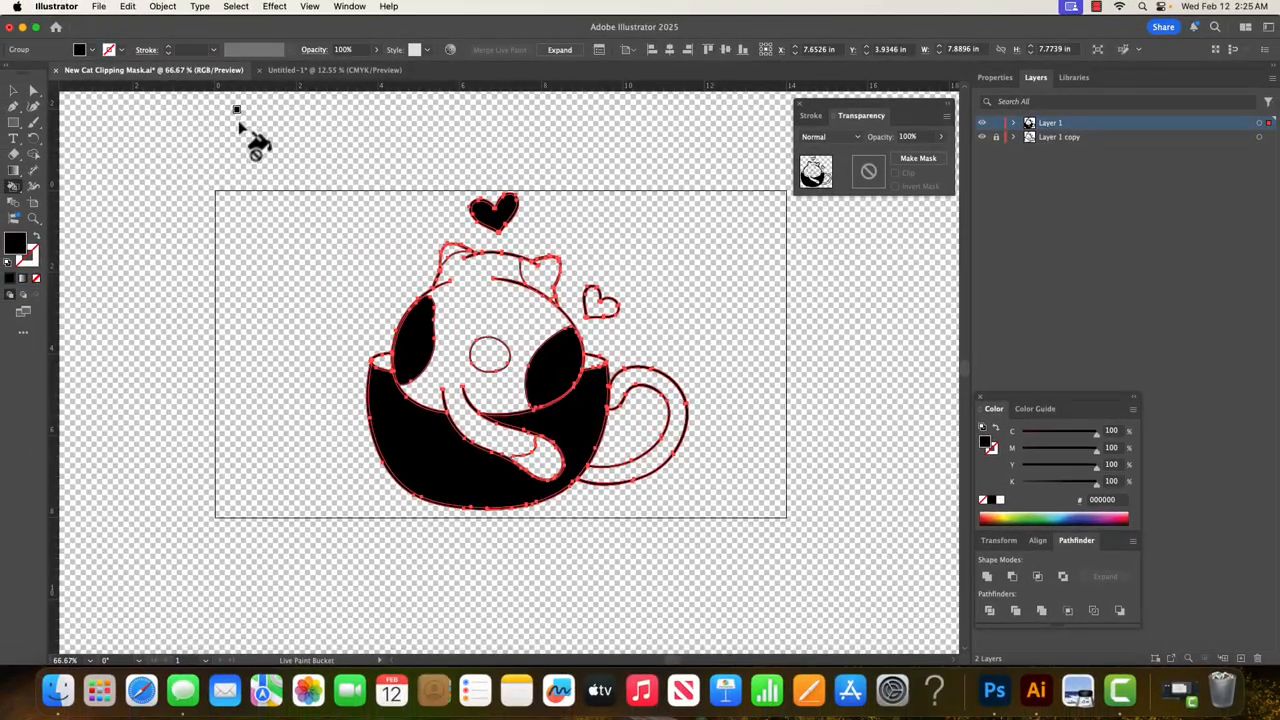
Create a new layer and place it between Layer 1 and Layer 1 copy.
{"action": "left_click", "coordinate": [13, 92]}
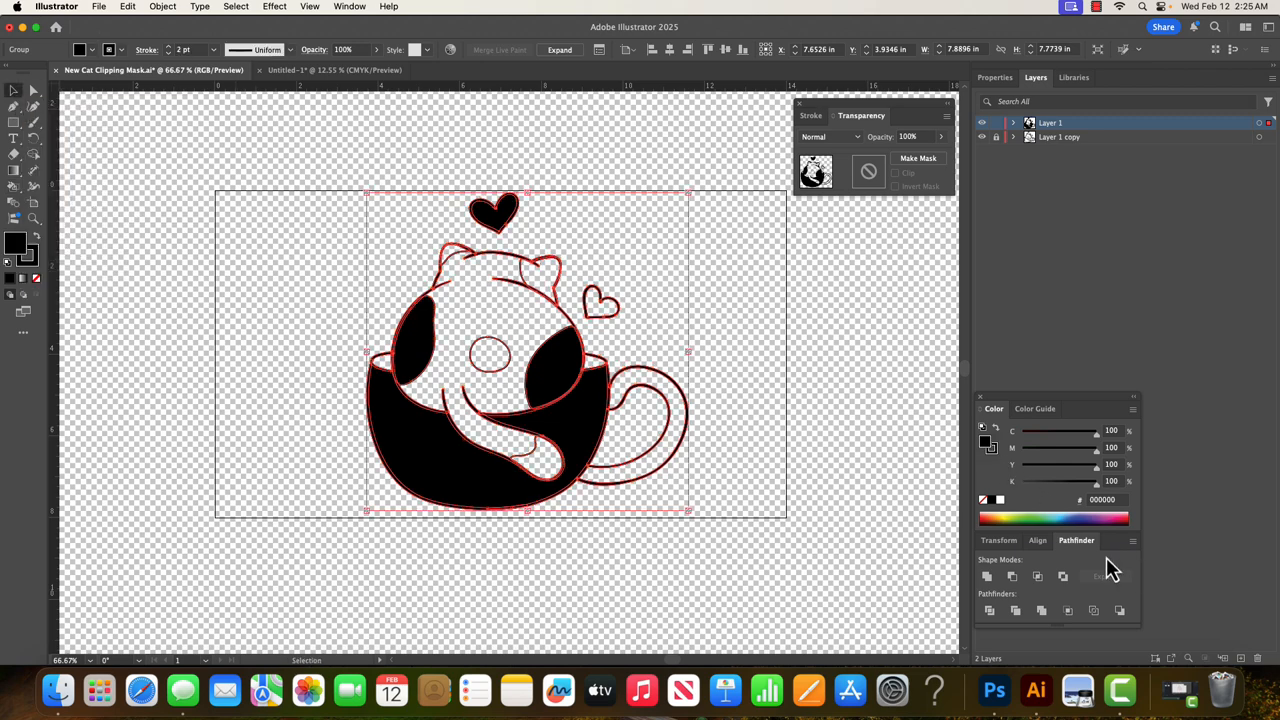
{"action": "left_click", "coordinate": [1241, 659]}
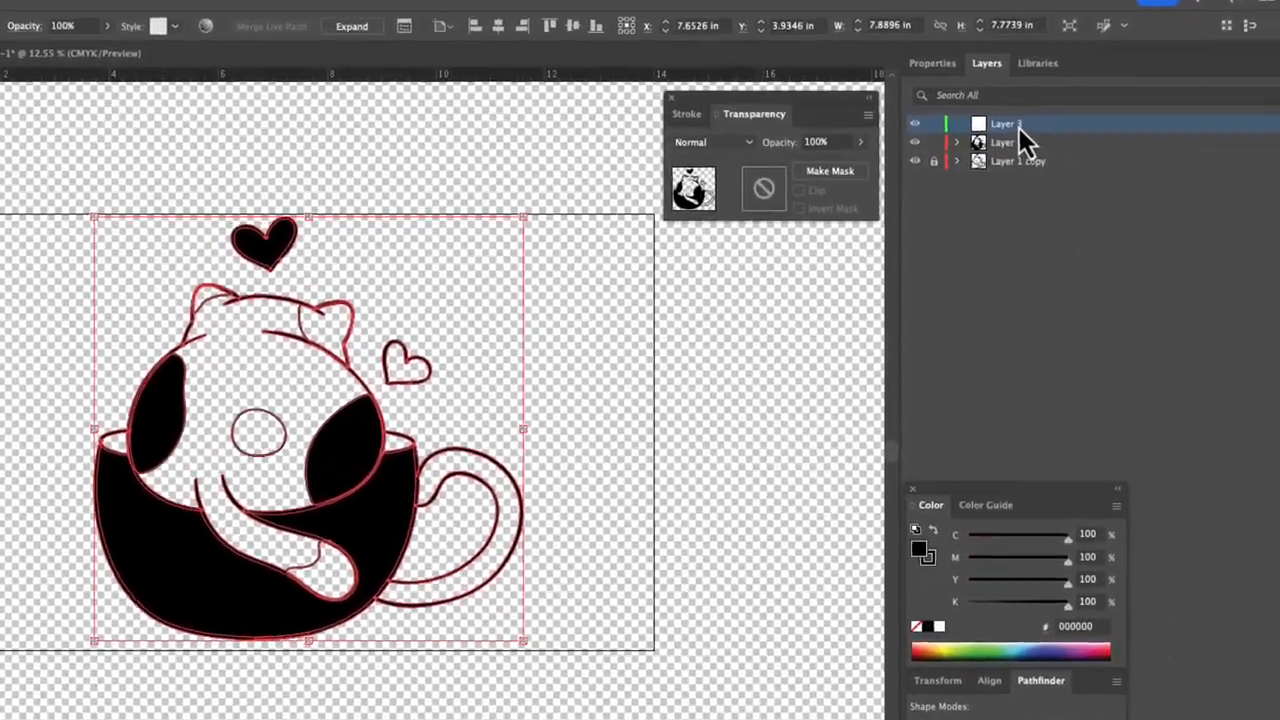
{"action": "left_click_drag", "start_coordinate": [1055, 123], "coordinate": [1055, 132]}
{"action": "left_click_drag", "start_coordinate": [932, 167], "coordinate": [929, 176]}
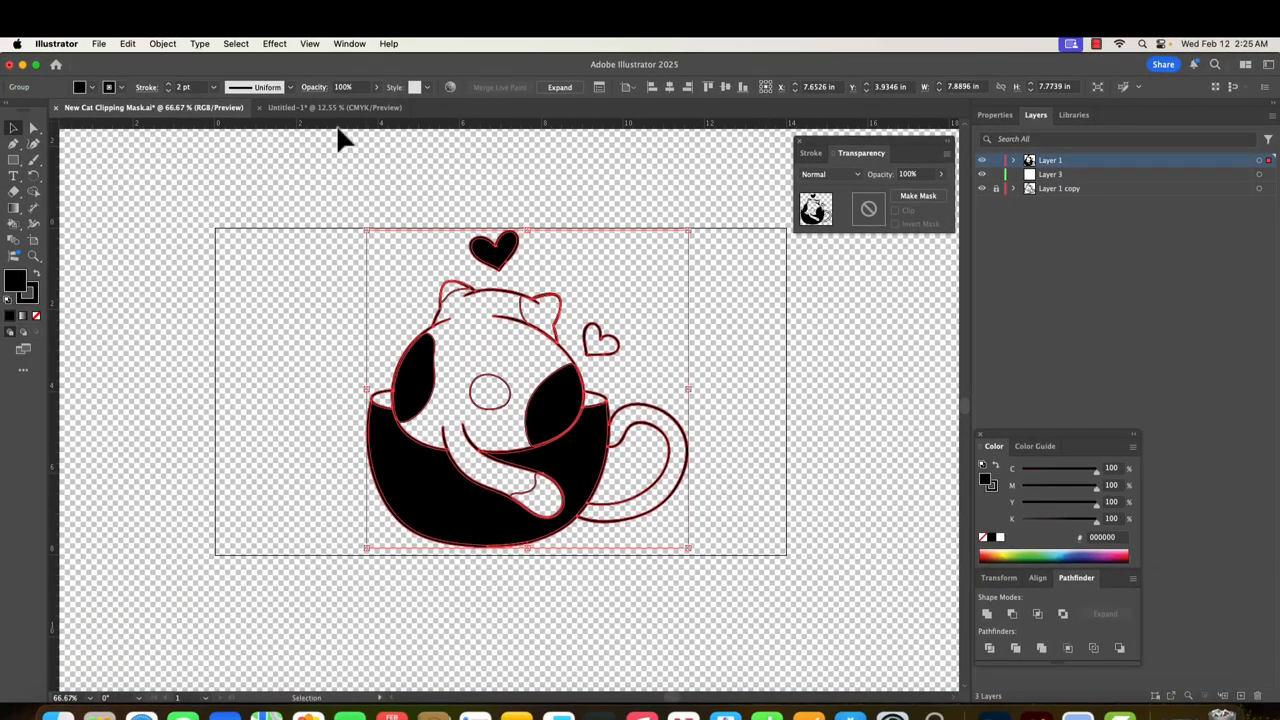
Copy the blue star pattern square from the Untitled-1 document and paste it into Layer 3 of New Cat Clipping Mask.ai.
{"action": "left_click", "coordinate": [322, 112]}
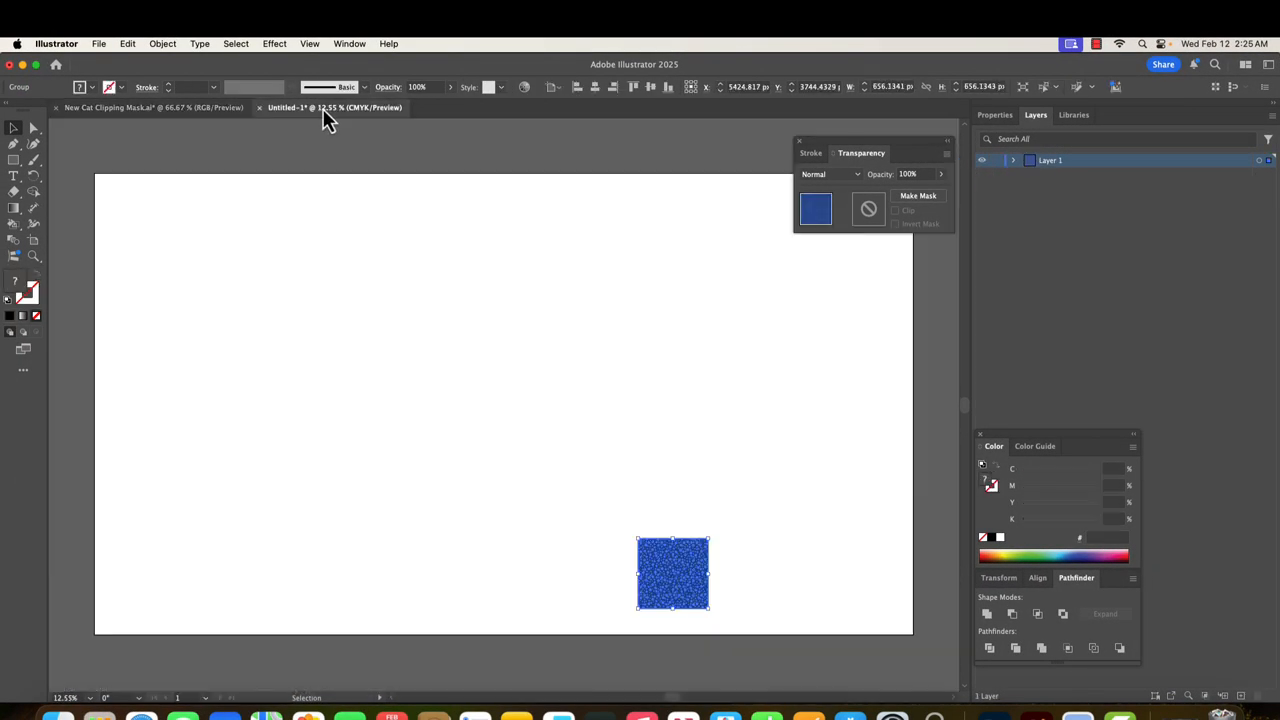
{"action": "left_click", "coordinate": [126, 44]}
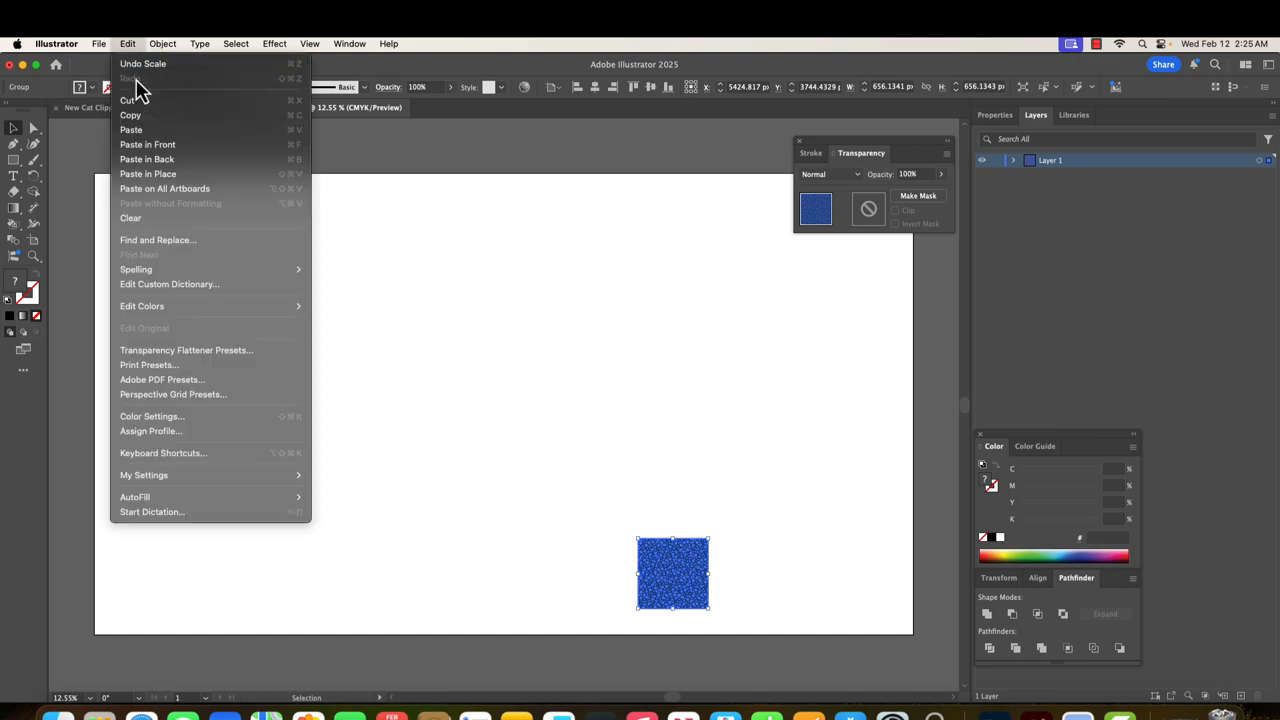
{"action": "left_click", "coordinate": [136, 116]}
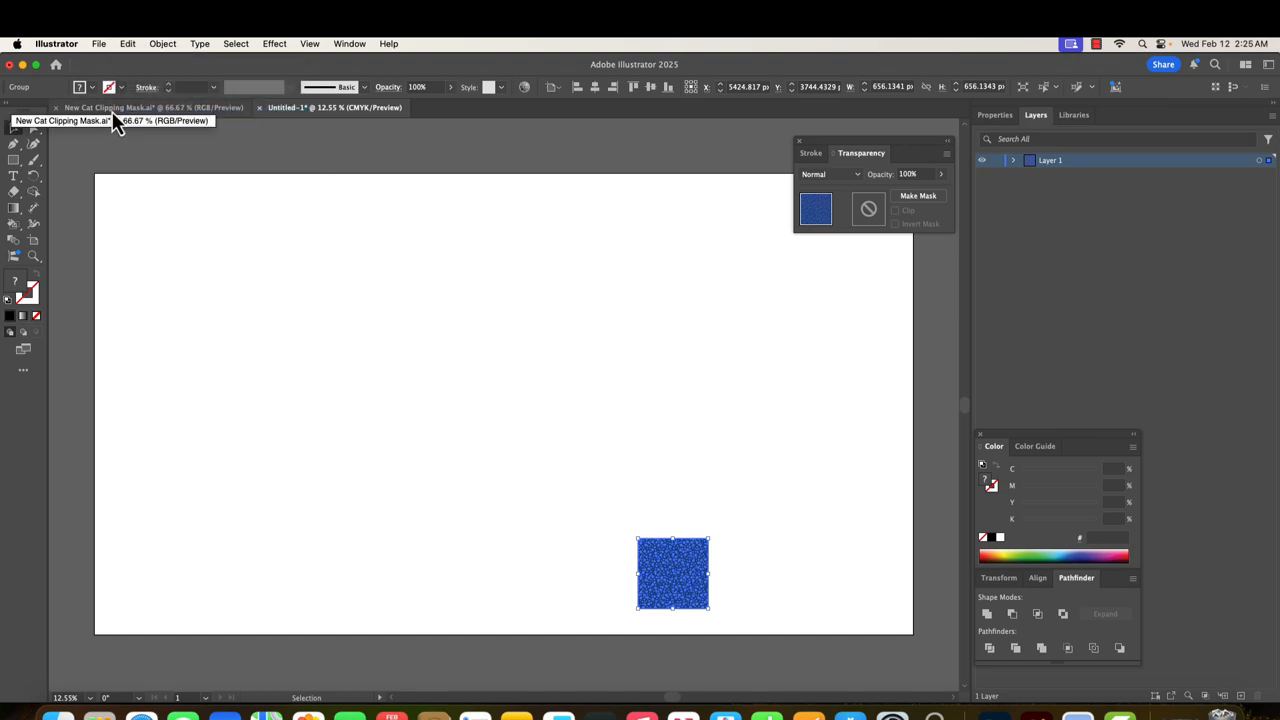
{"action": "left_click", "coordinate": [112, 111]}
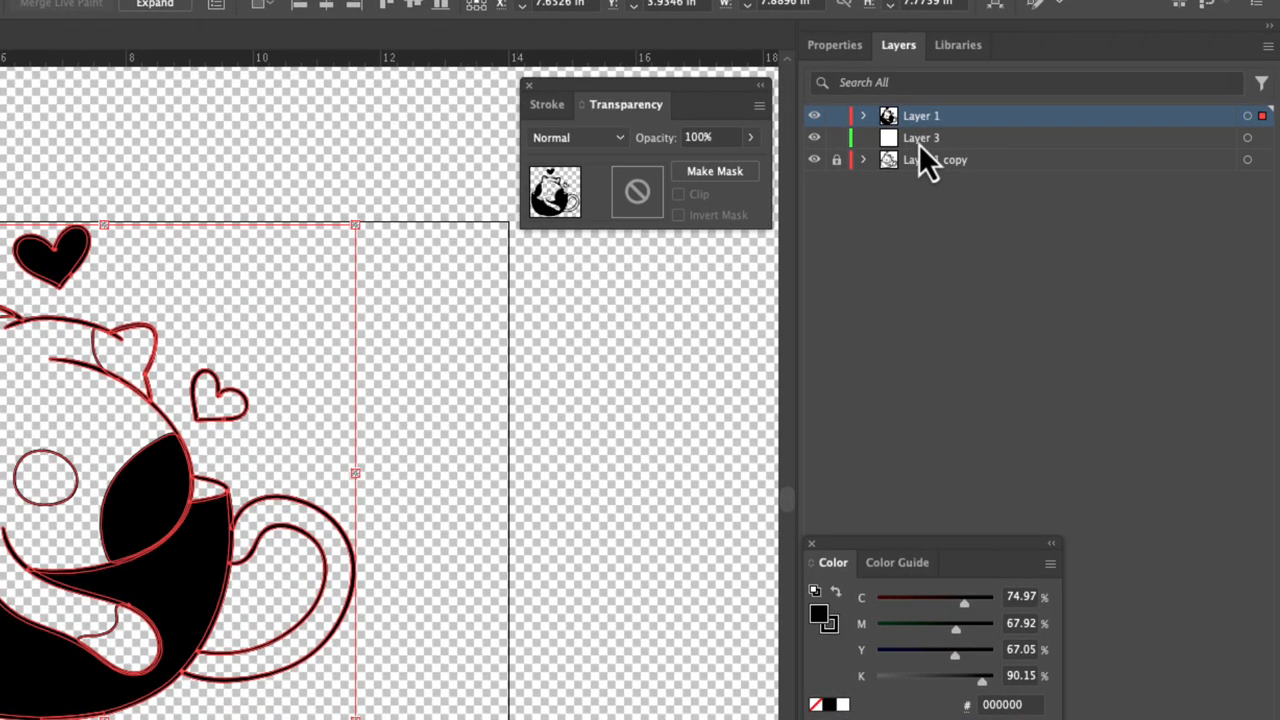
{"action": "left_click", "coordinate": [920, 143]}
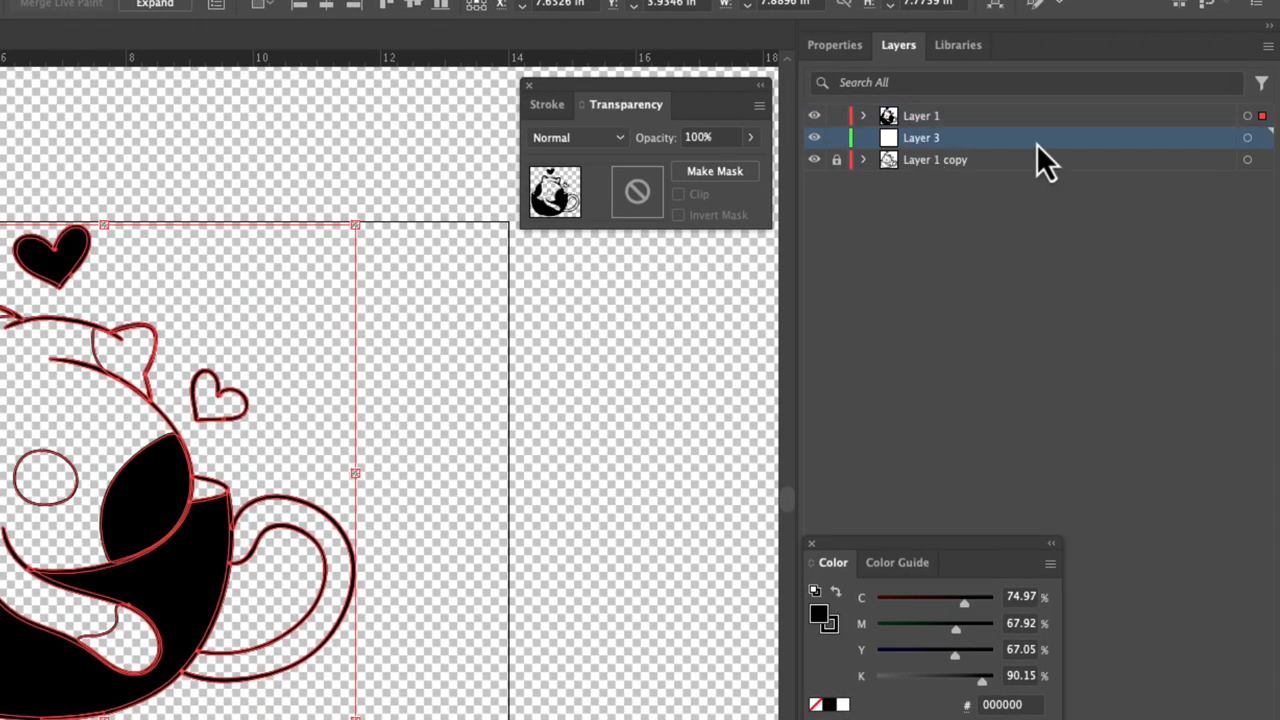
{"action": "left_click", "coordinate": [1249, 138]}
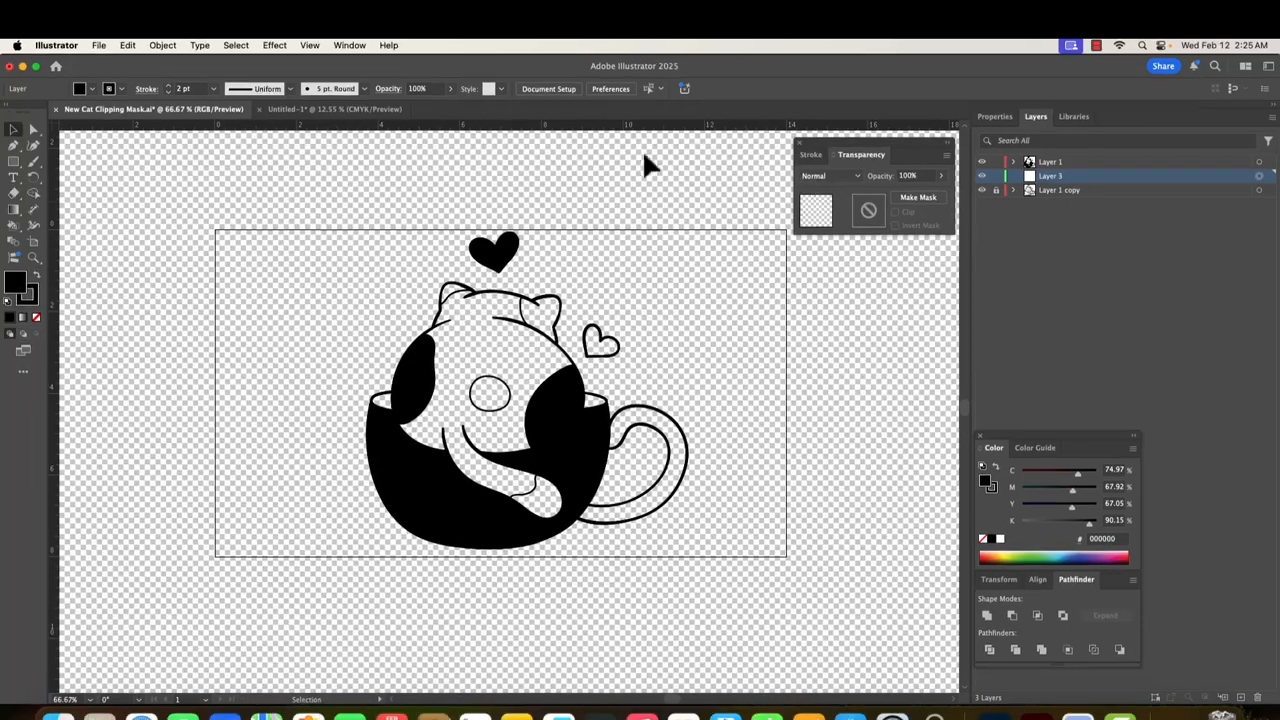
{"action": "left_click", "coordinate": [127, 46]}
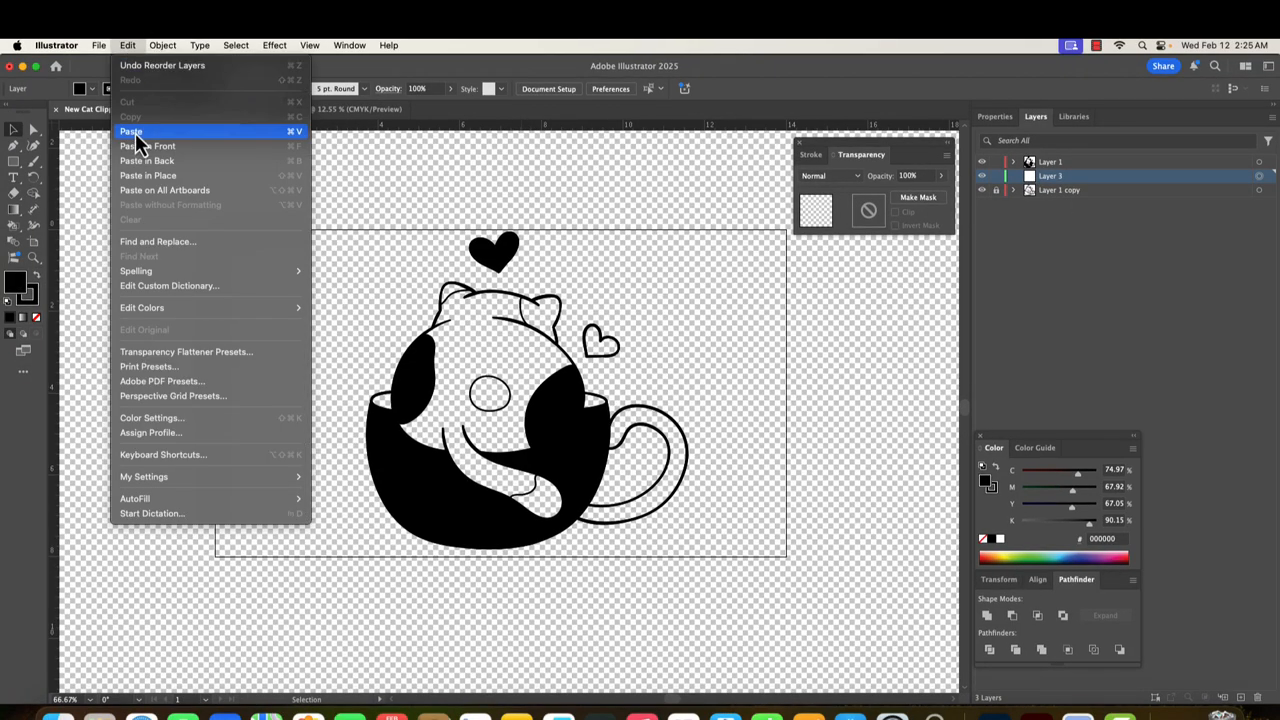
{"action": "left_click", "coordinate": [133, 132]}
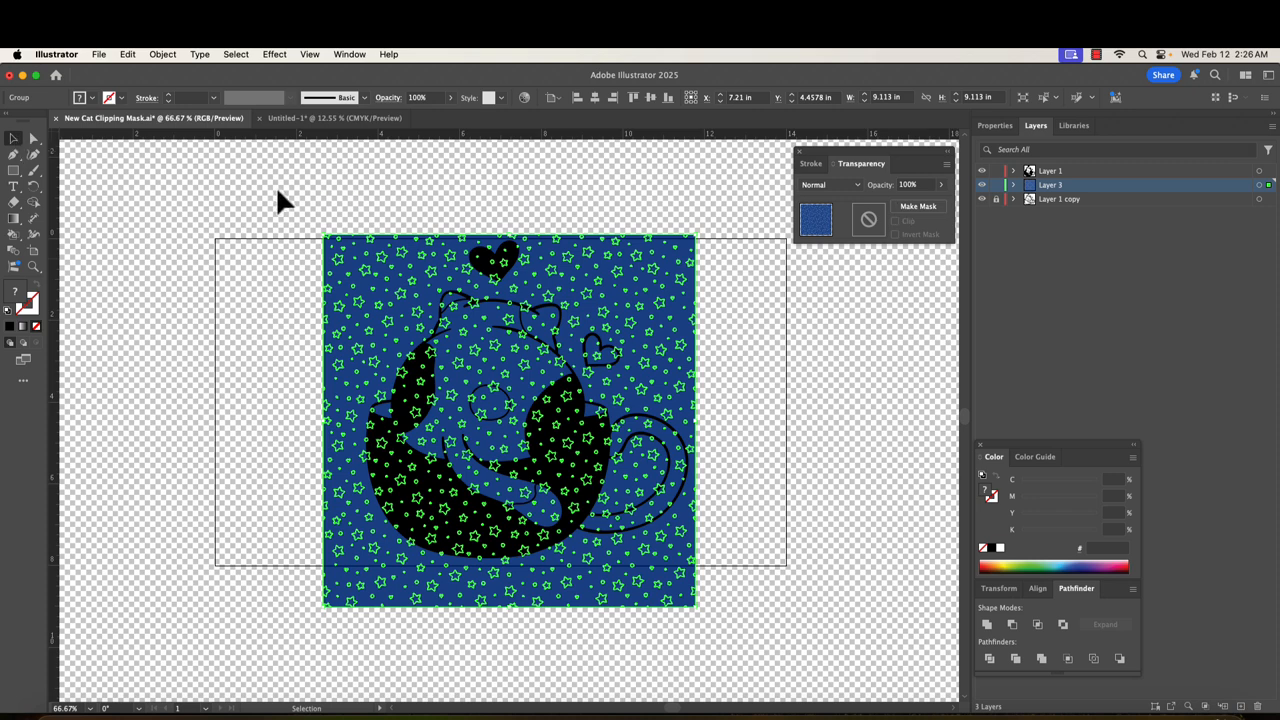
Make an opacity mask from the painted cat artwork and the star pattern, and invert the mask.
{"action": "left_click_drag", "start_coordinate": [286, 190], "coordinate": [712, 630]}
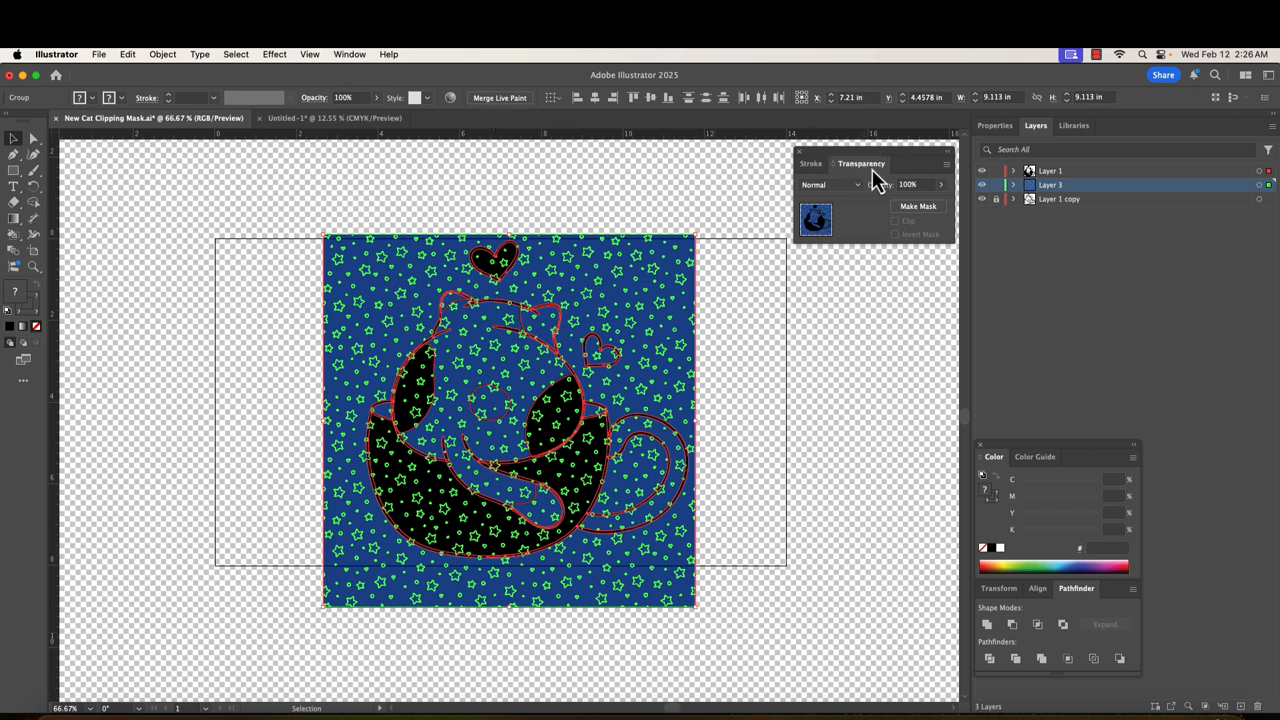
{"action": "left_click", "coordinate": [350, 55]}
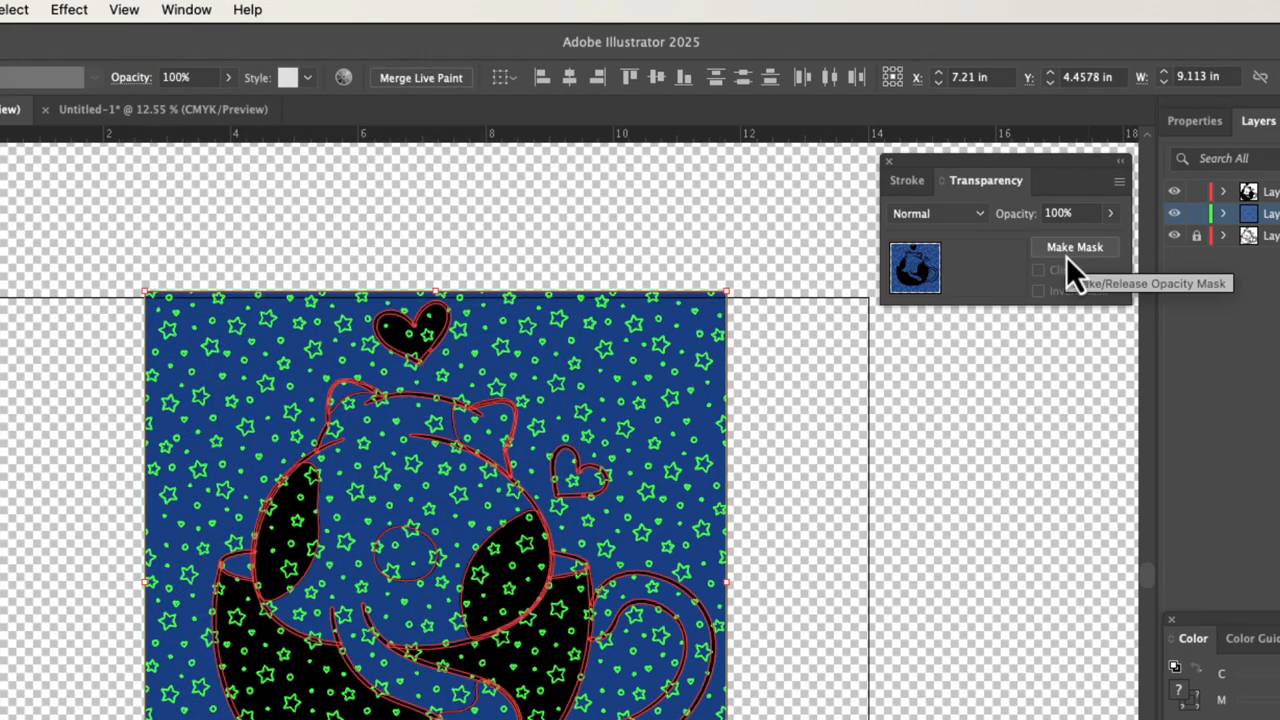
{"action": "left_click", "coordinate": [1065, 253]}
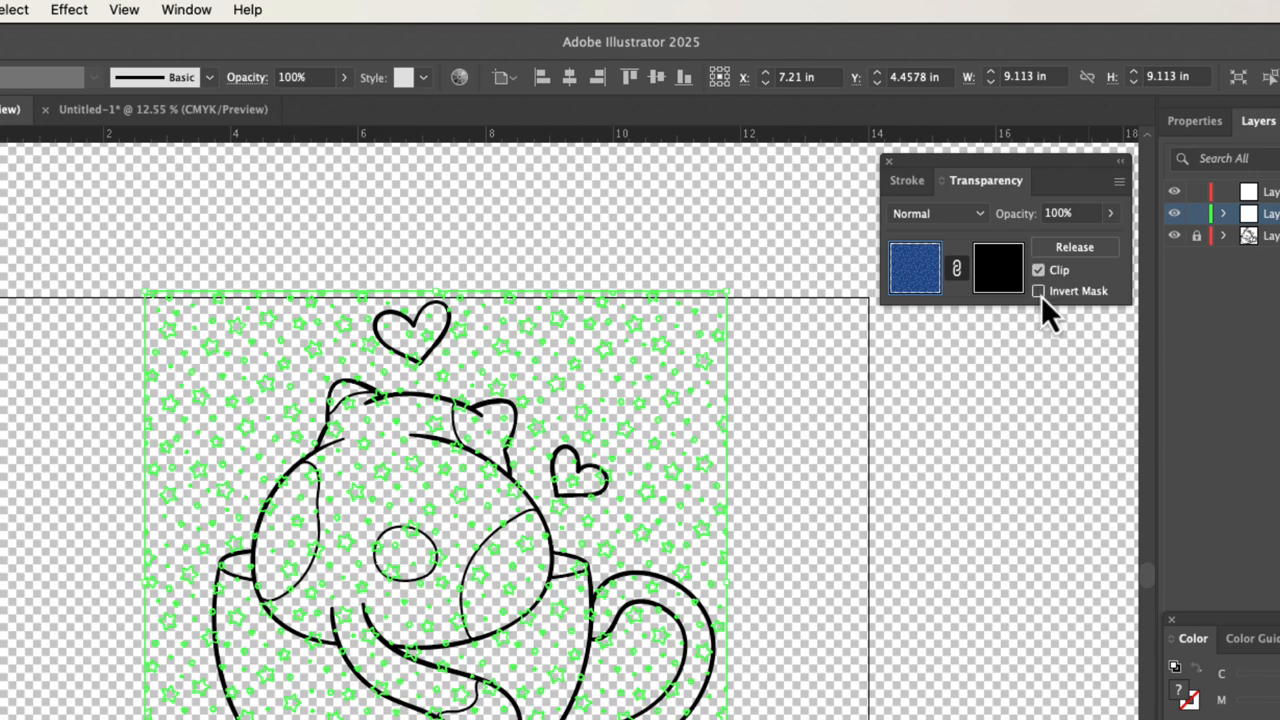
{"action": "left_click", "coordinate": [1039, 292]}
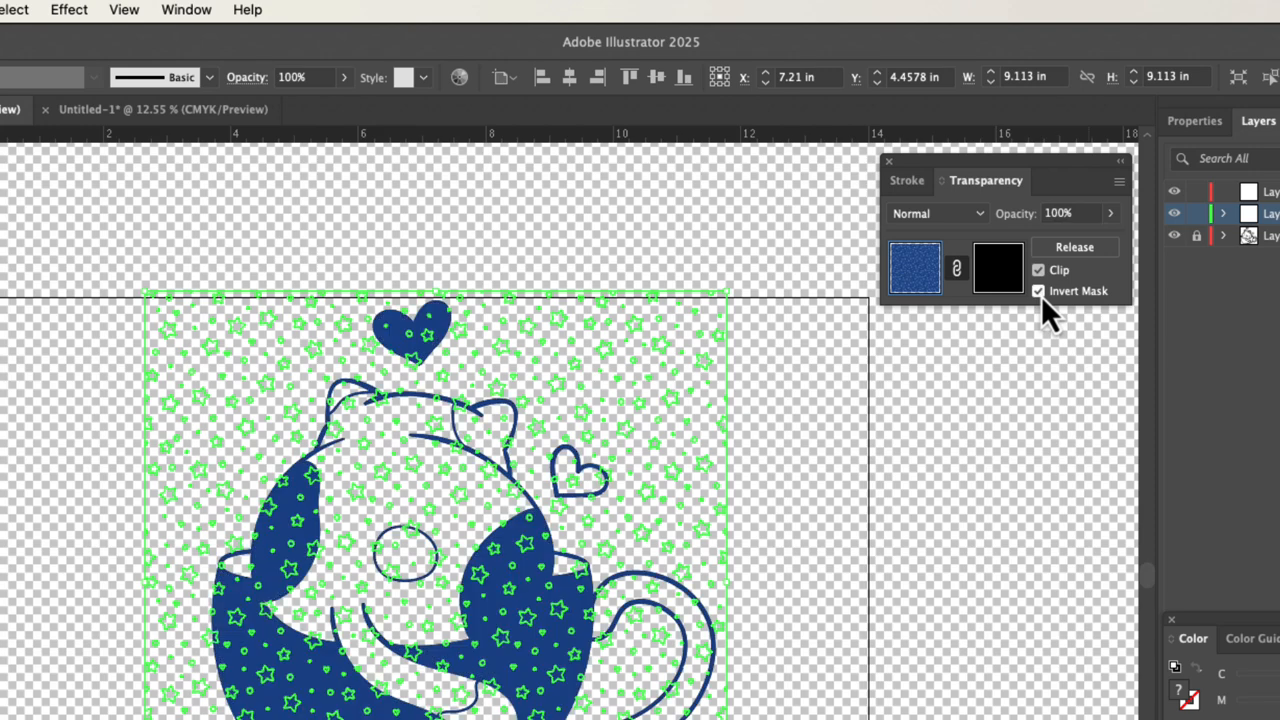
{"action": "left_click", "coordinate": [1005, 395]}
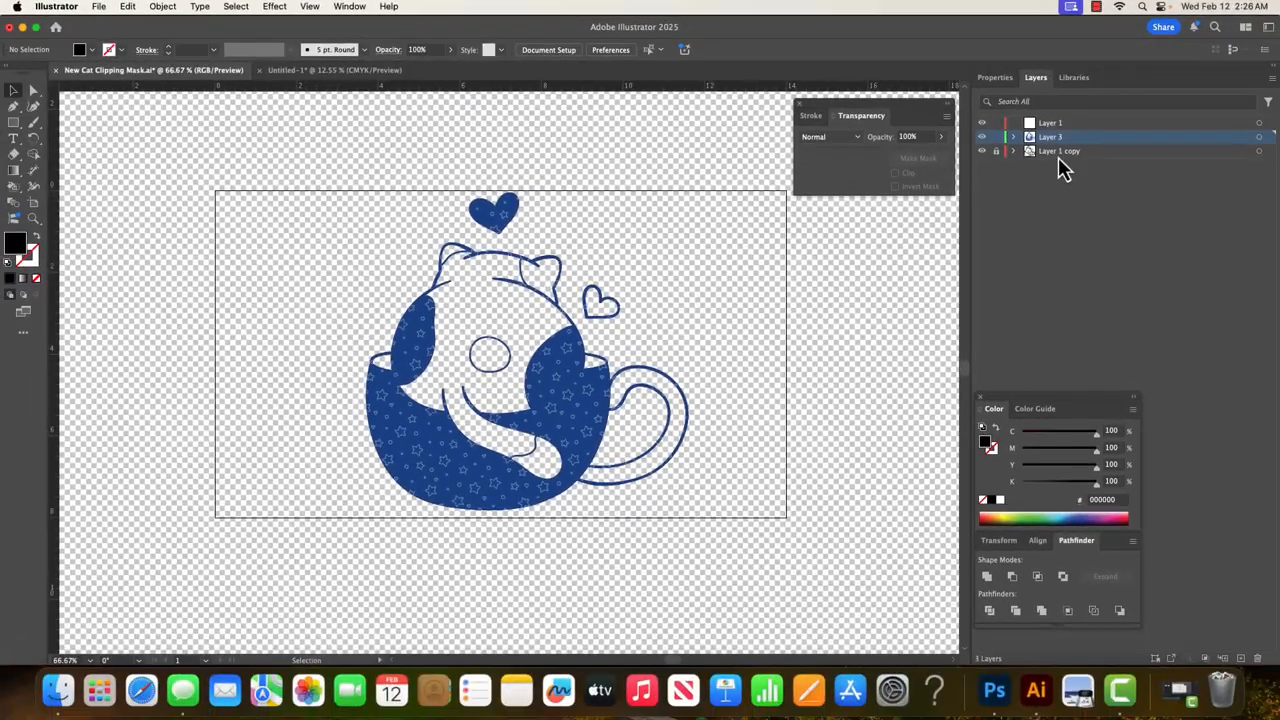
Move the Layer 1 copy line art above the masked pattern on Layer 3.
{"action": "left_click", "coordinate": [1060, 152]}
{"action": "mouse_move", "coordinate": [1060, 165]}
{"action": "left_mouse_down"}
{"action": "mouse_move", "coordinate": [1051, 134]}
{"action": "mouse_move", "coordinate": [1064, 143]}
{"action": "left_mouse_up"}
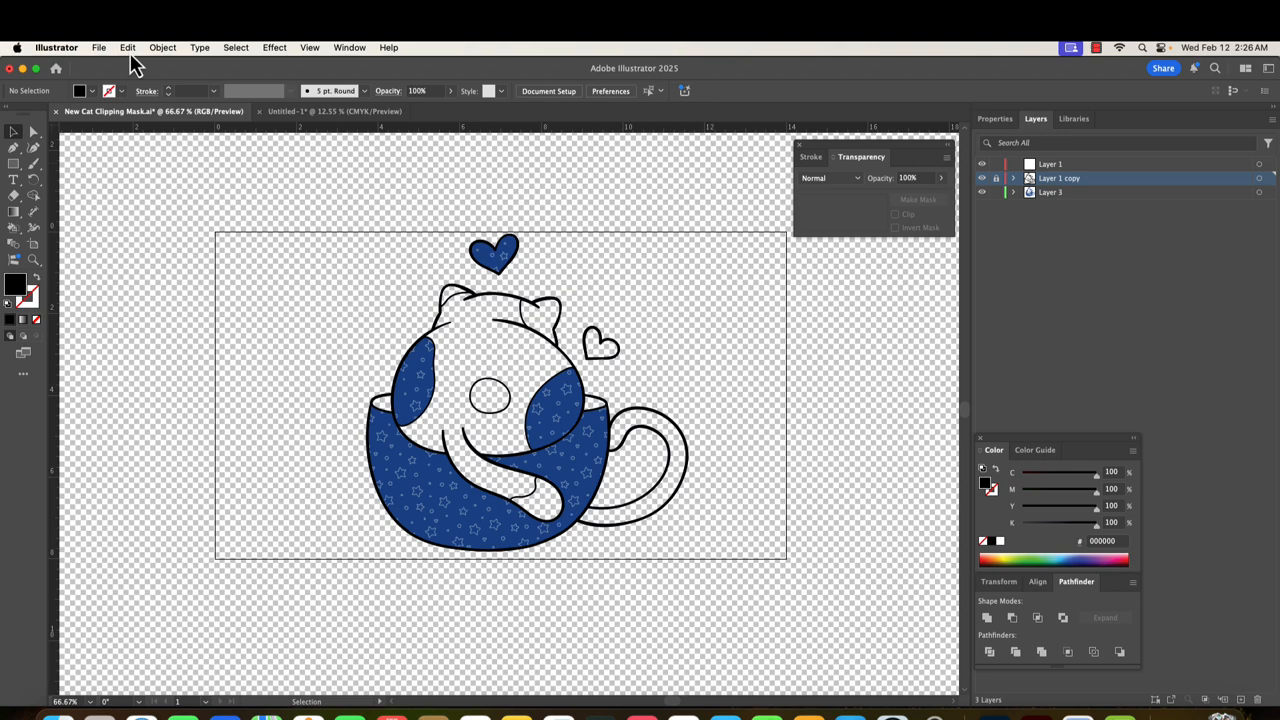
Undo the masking and layer reordering, and redo the paste of the star pattern on Layer 3.
{"action": "left_click", "coordinate": [128, 47]}
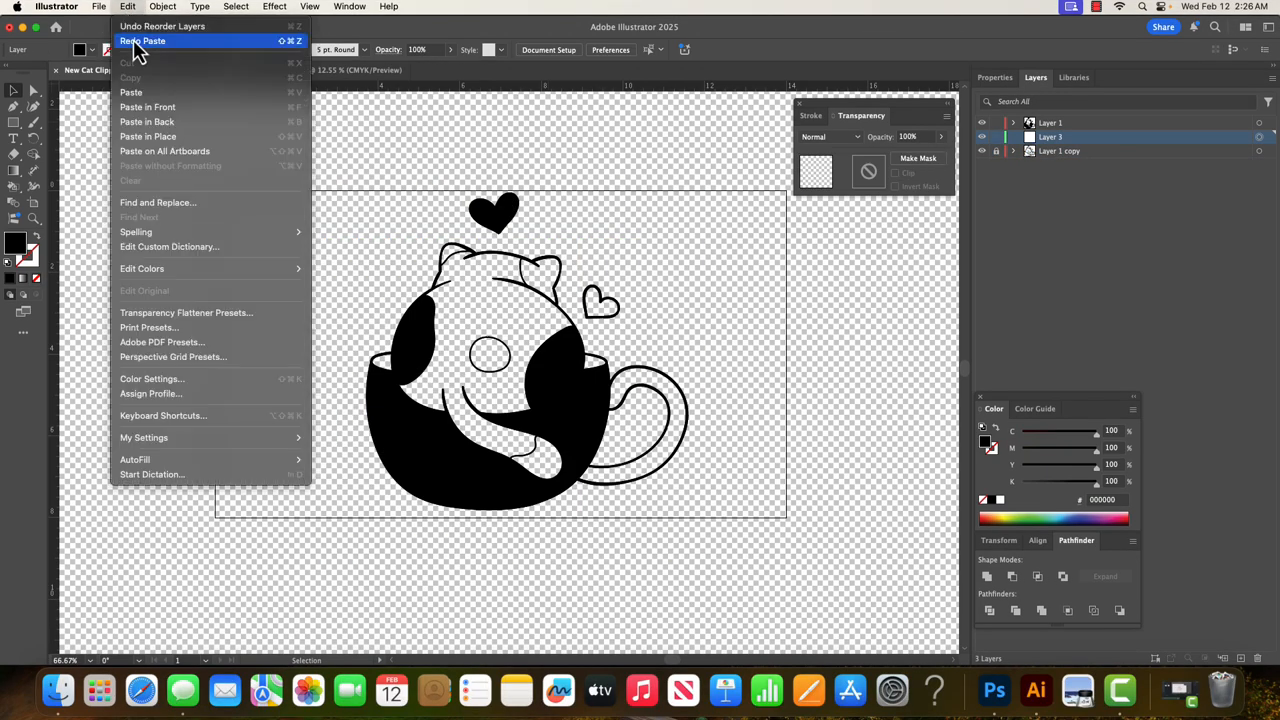
{"action": "left_click", "coordinate": [134, 41]}
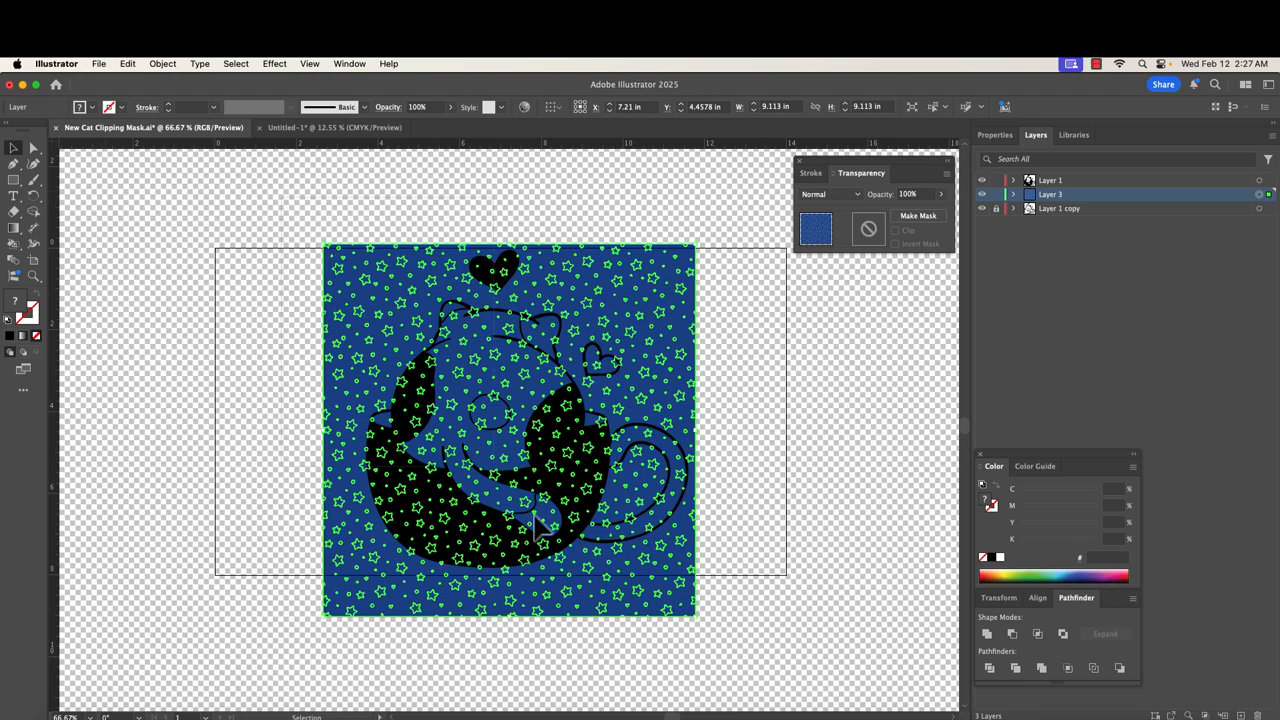
Select all unlocked artwork, make an opacity mask from the painted cat and star pattern, and invert it.
{"action": "key", "text": "super+a"}
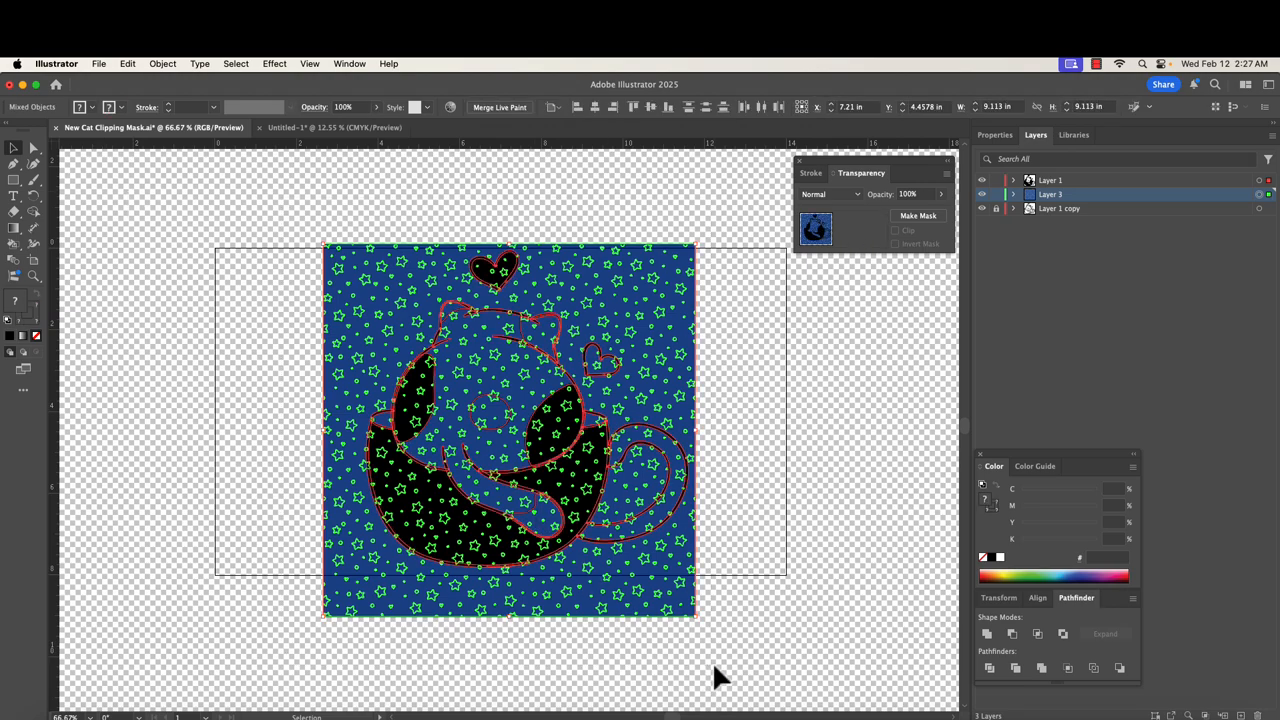
{"action": "left_click", "coordinate": [902, 217]}
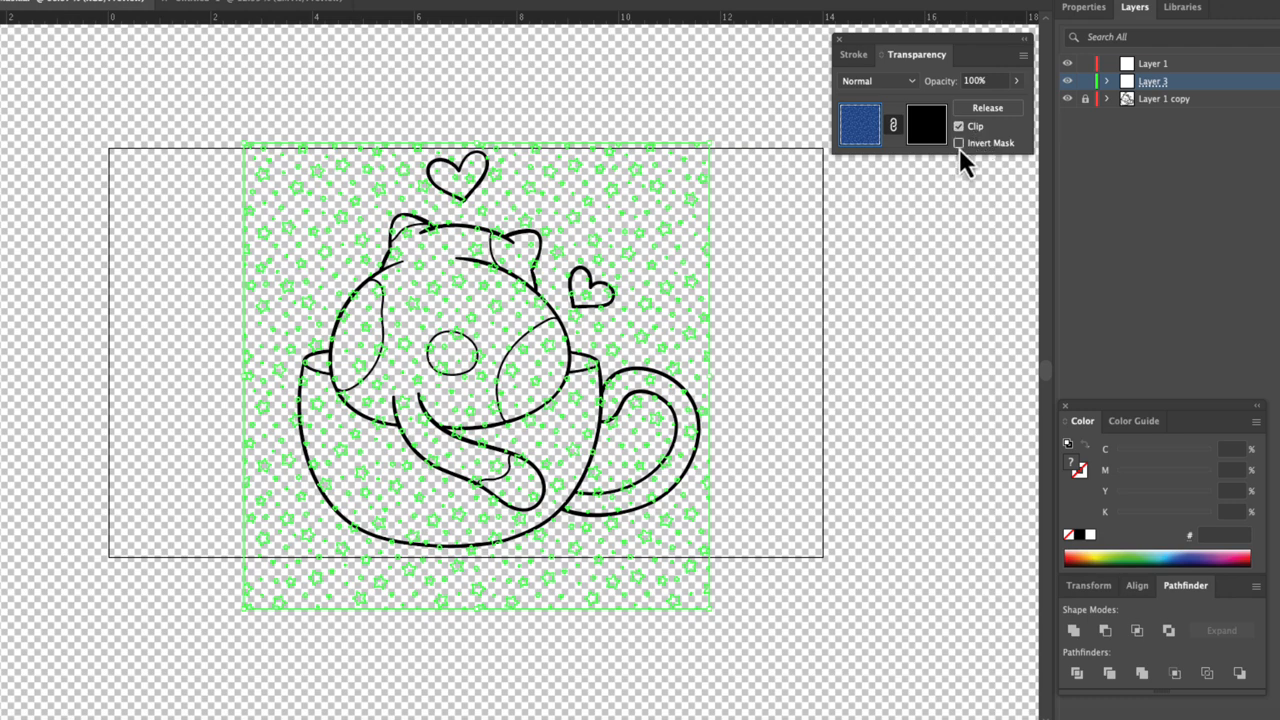
{"action": "left_click", "coordinate": [959, 143]}
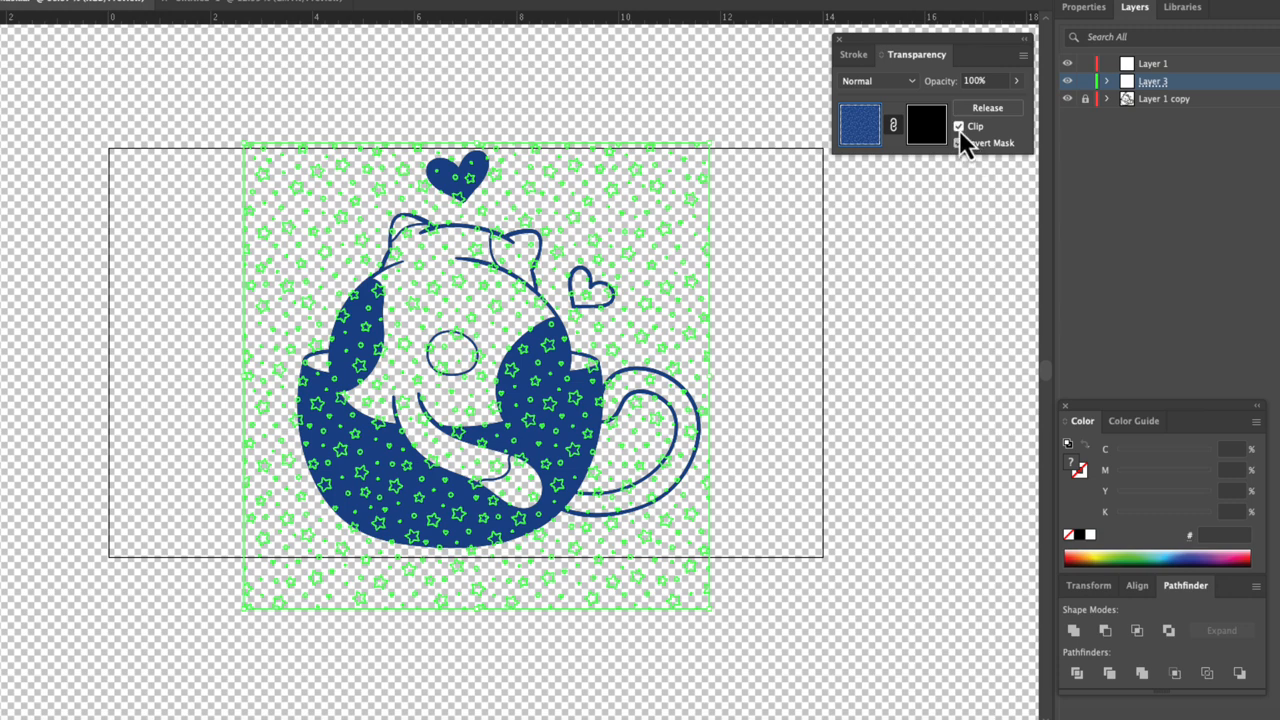
Turn off the opacity mask's Clip option and toggle its Invert Mask option.
{"action": "left_click", "coordinate": [959, 127]}
{"action": "left_click", "coordinate": [960, 143]}
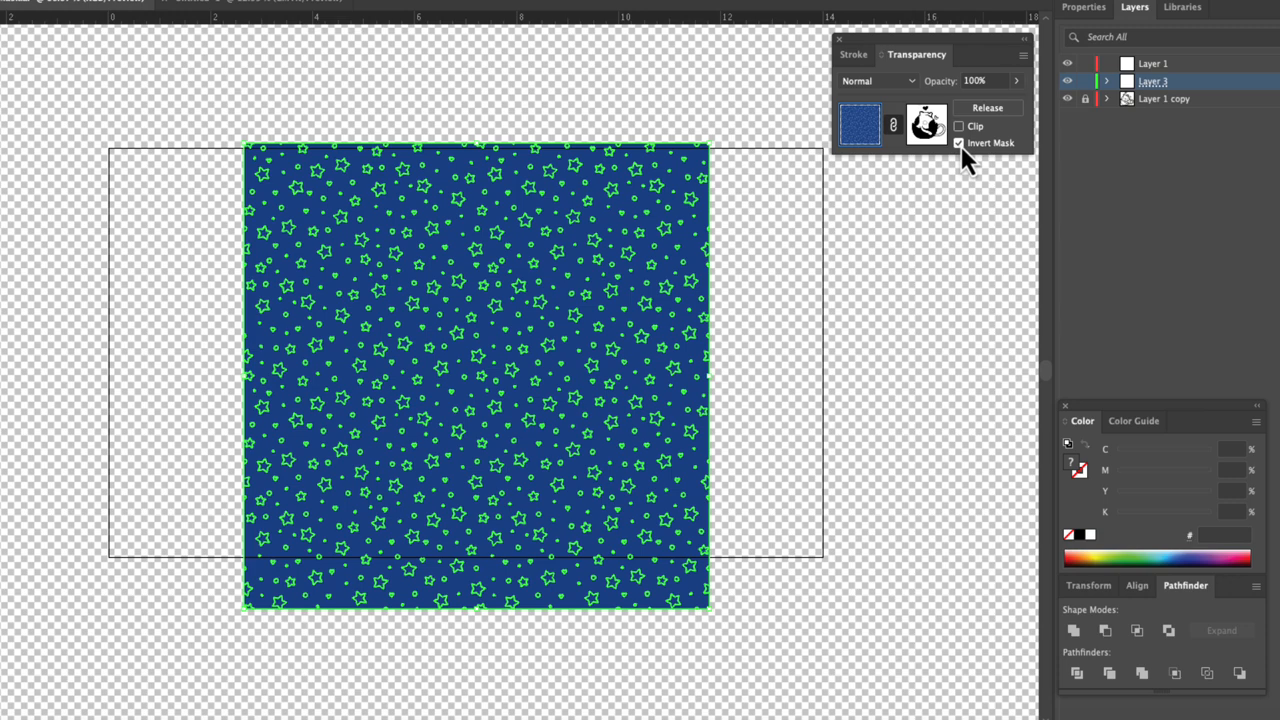
{"action": "left_click", "coordinate": [808, 279]}
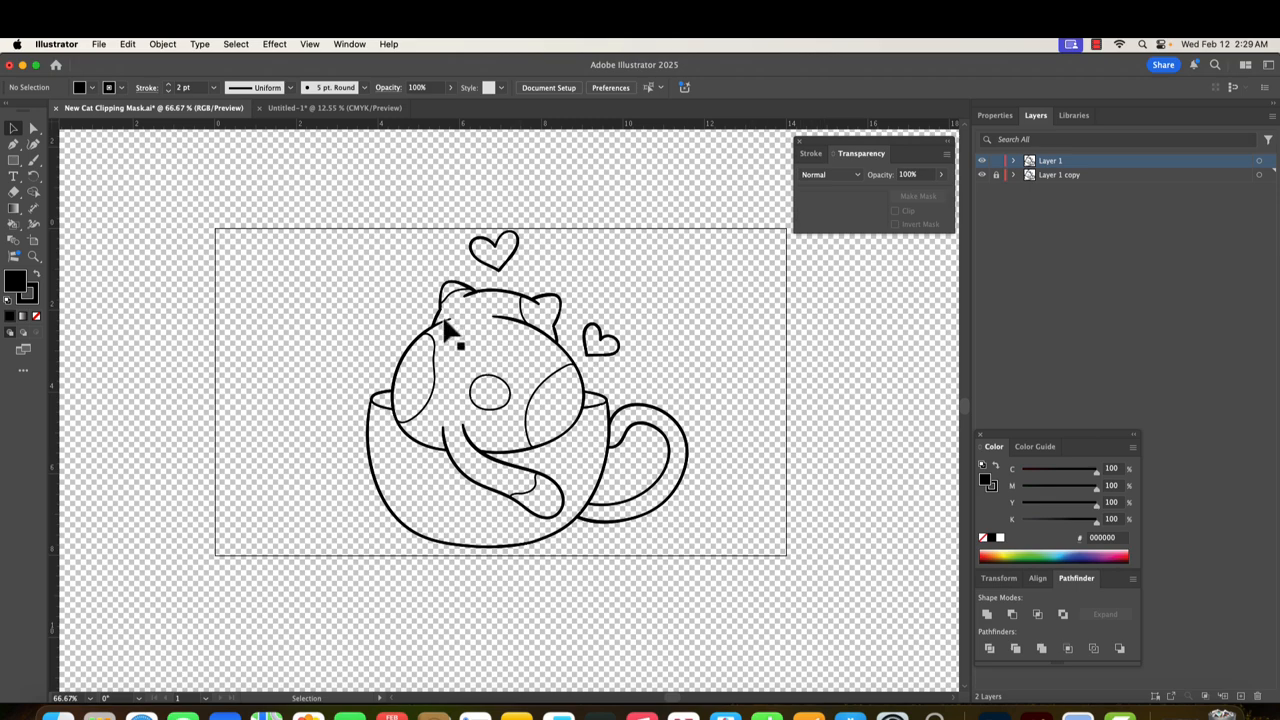
Select the cat line art and fill the mug body, both hearts and the round spot on the cat's back black with Live Paint.
{"action": "left_click_drag", "start_coordinate": [370, 210], "coordinate": [713, 587]}
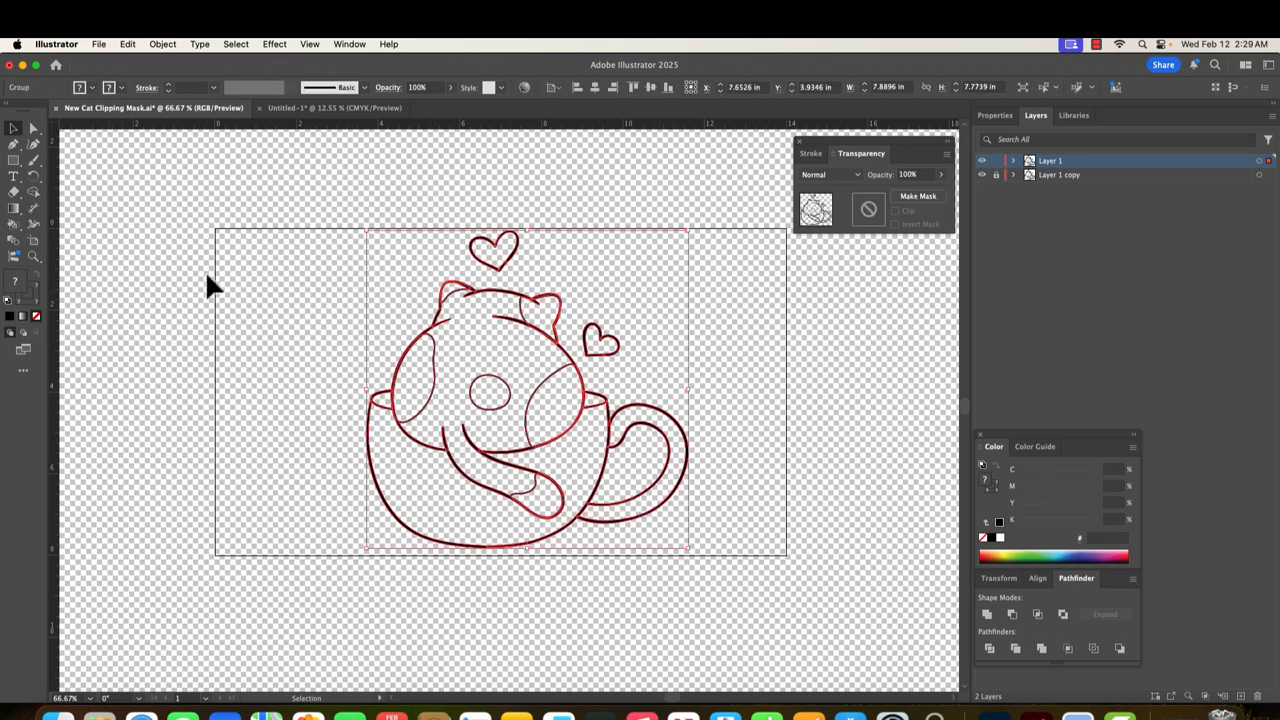
{"action": "key", "text": "k"}
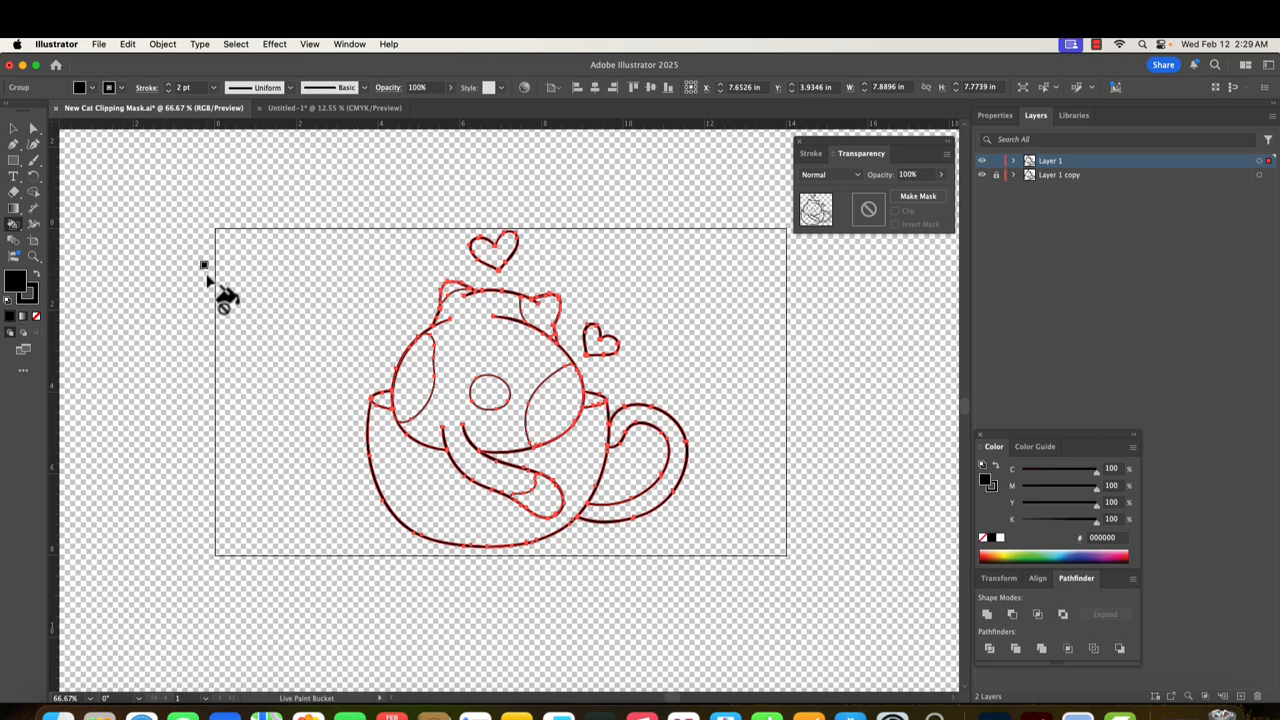
{"action": "left_click", "coordinate": [408, 477]}
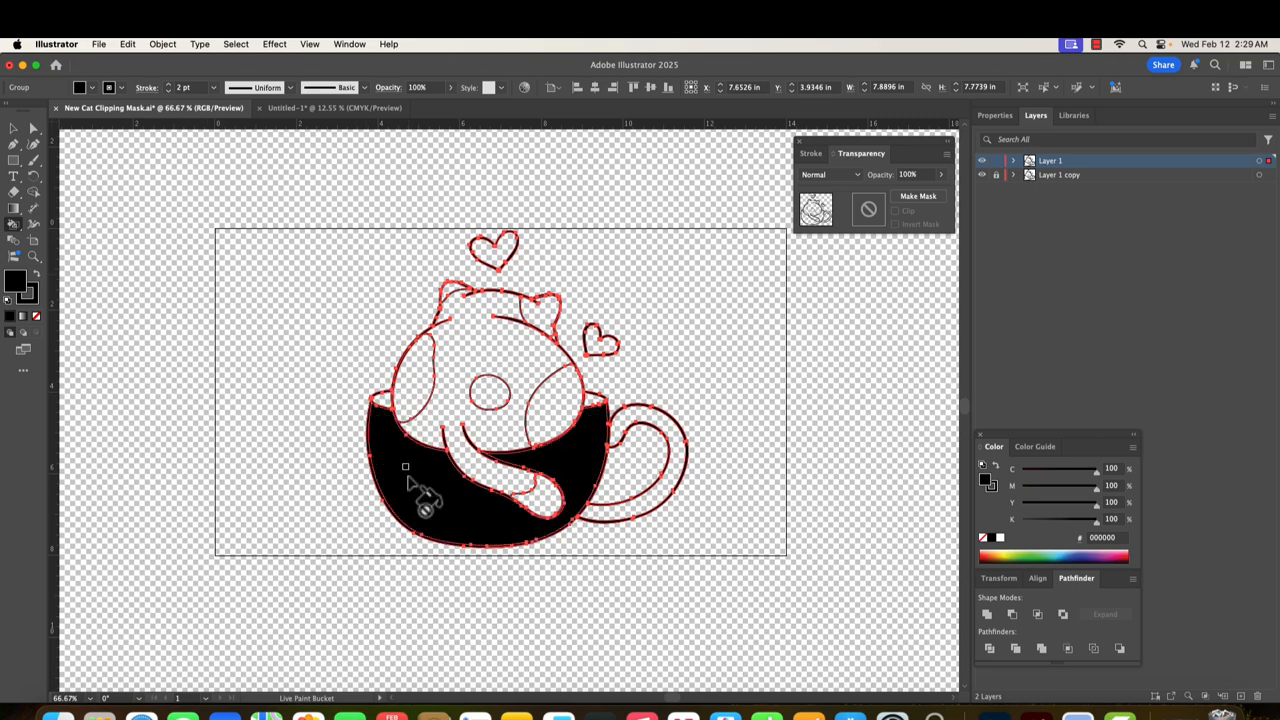
{"action": "left_click", "coordinate": [490, 253]}
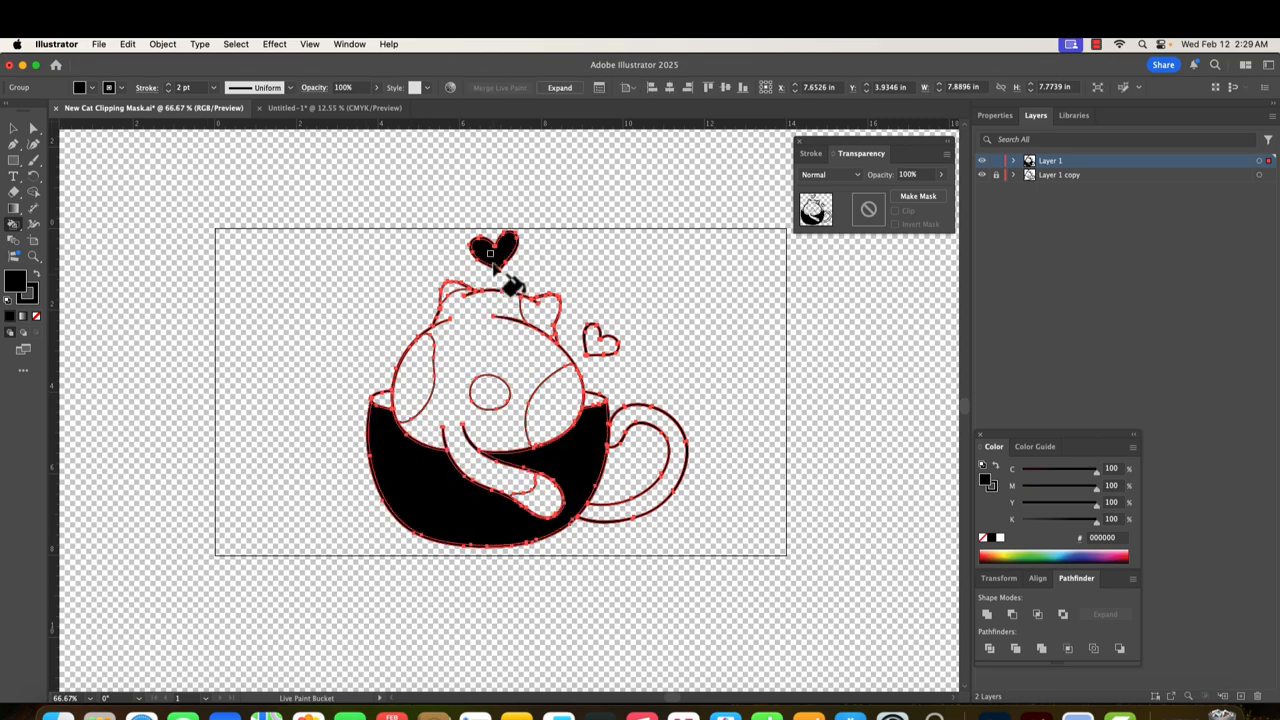
{"action": "left_click", "coordinate": [487, 394]}
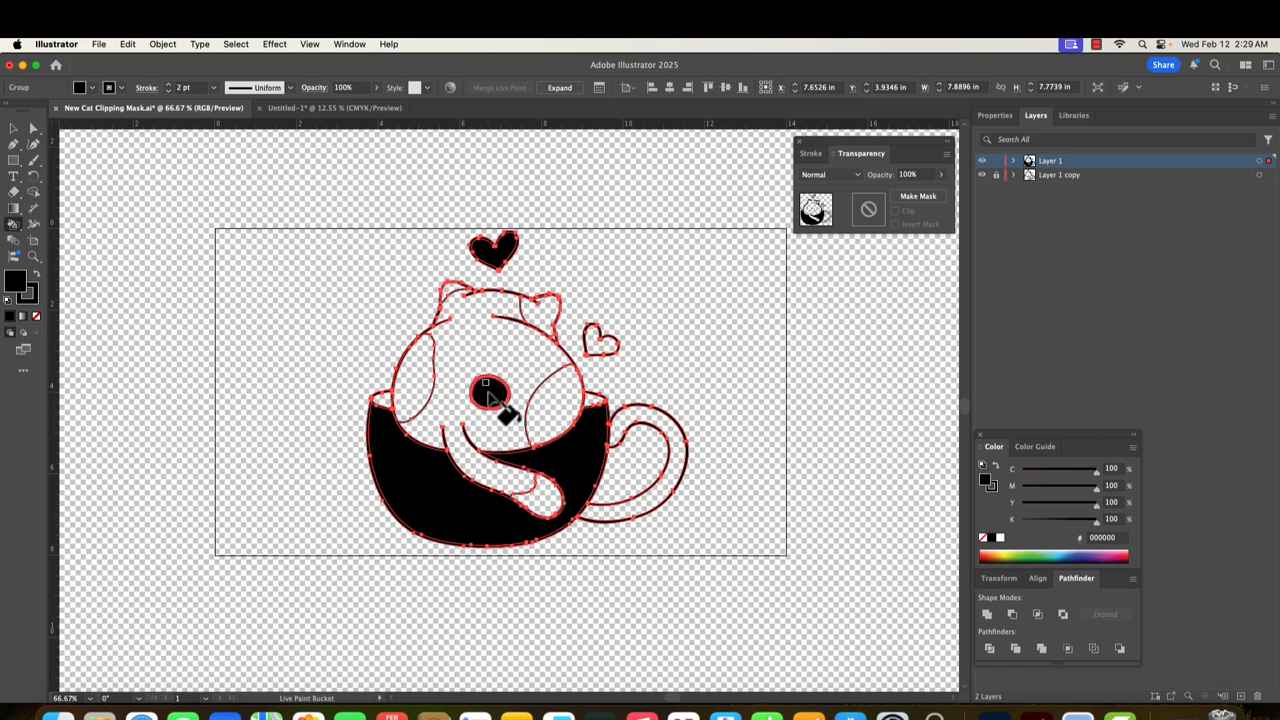
{"action": "left_click", "coordinate": [596, 343]}
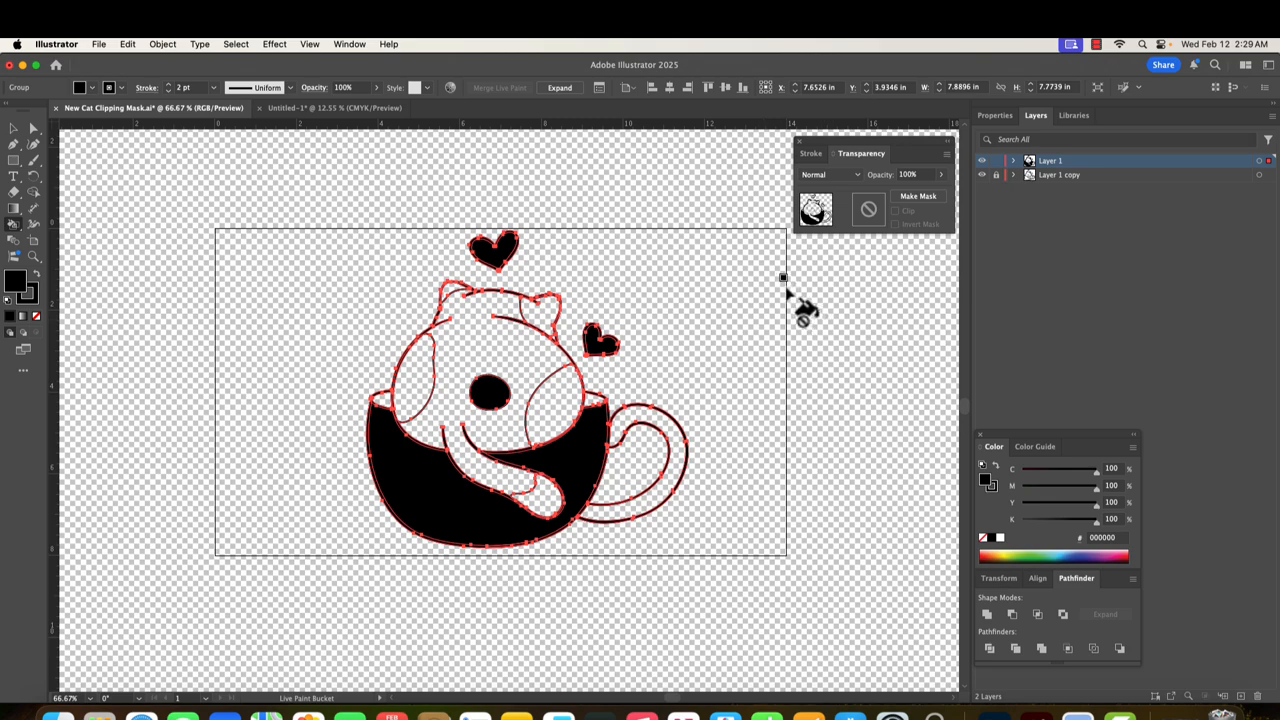
Add a new layer and place it between Layer 1 and Layer 1 copy.
{"action": "left_click", "coordinate": [14, 129]}
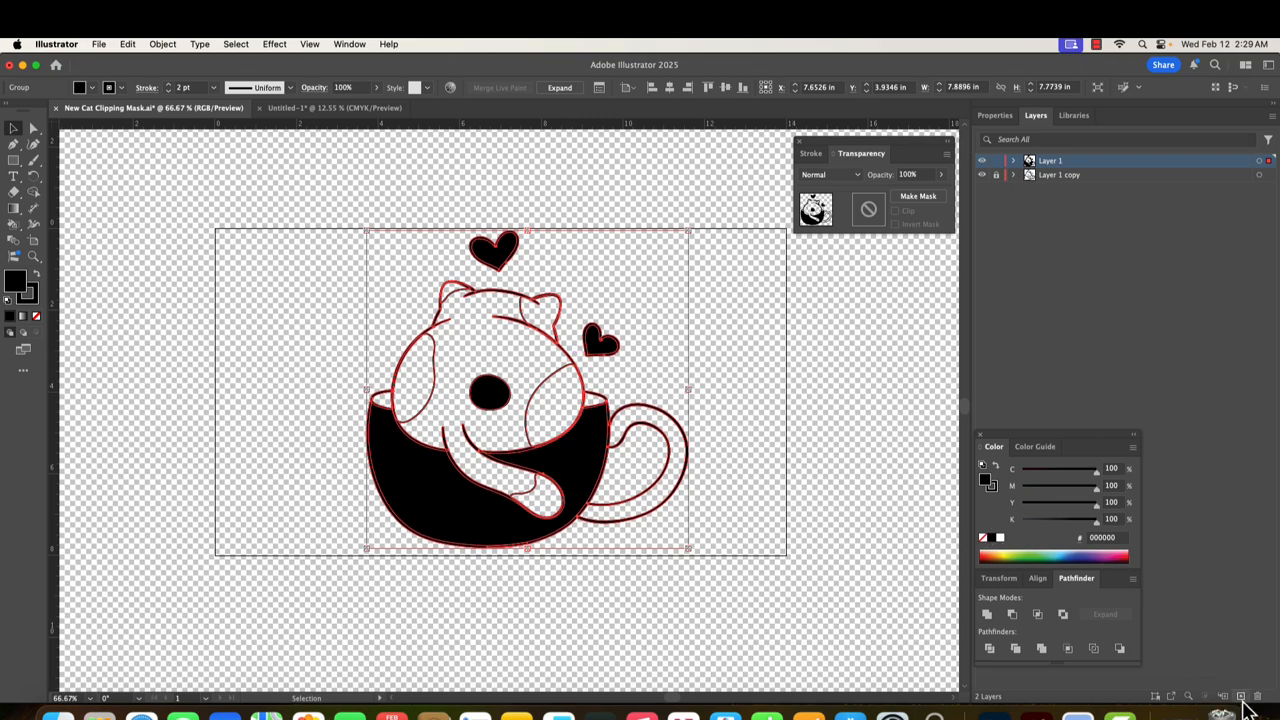
{"action": "left_click", "coordinate": [1241, 697]}
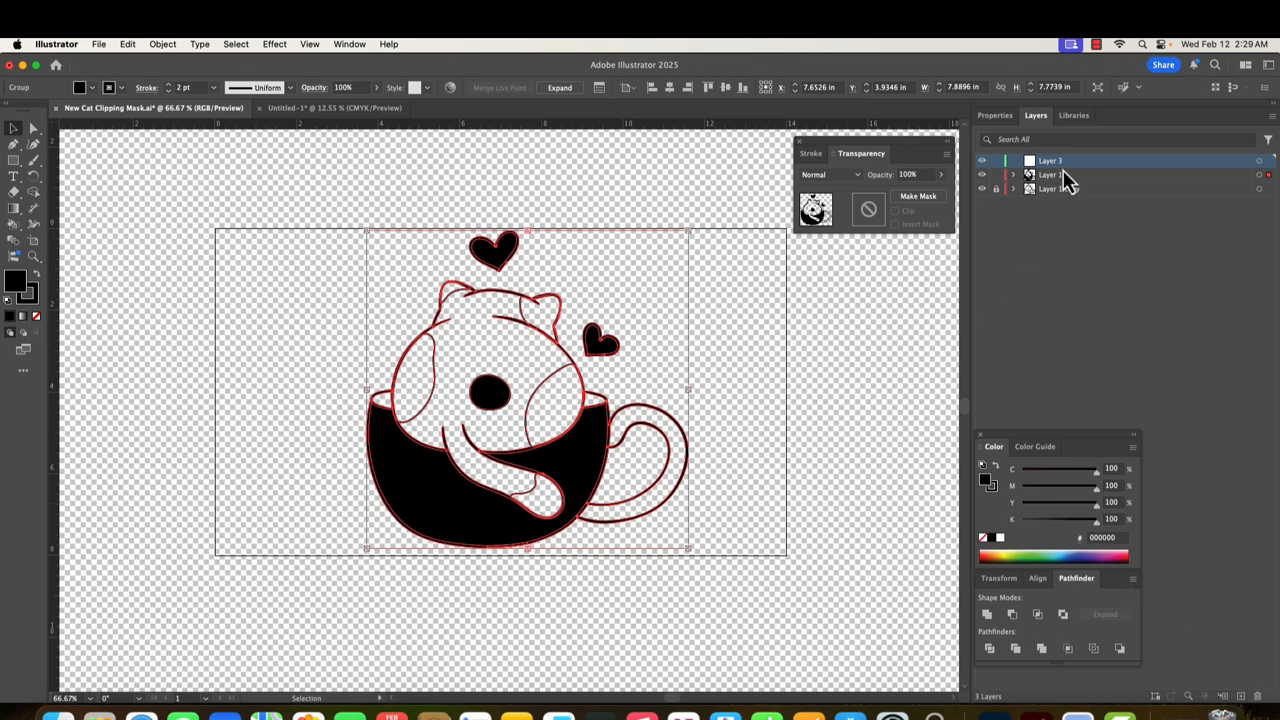
{"action": "left_click_drag", "start_coordinate": [1060, 164], "coordinate": [1062, 187]}
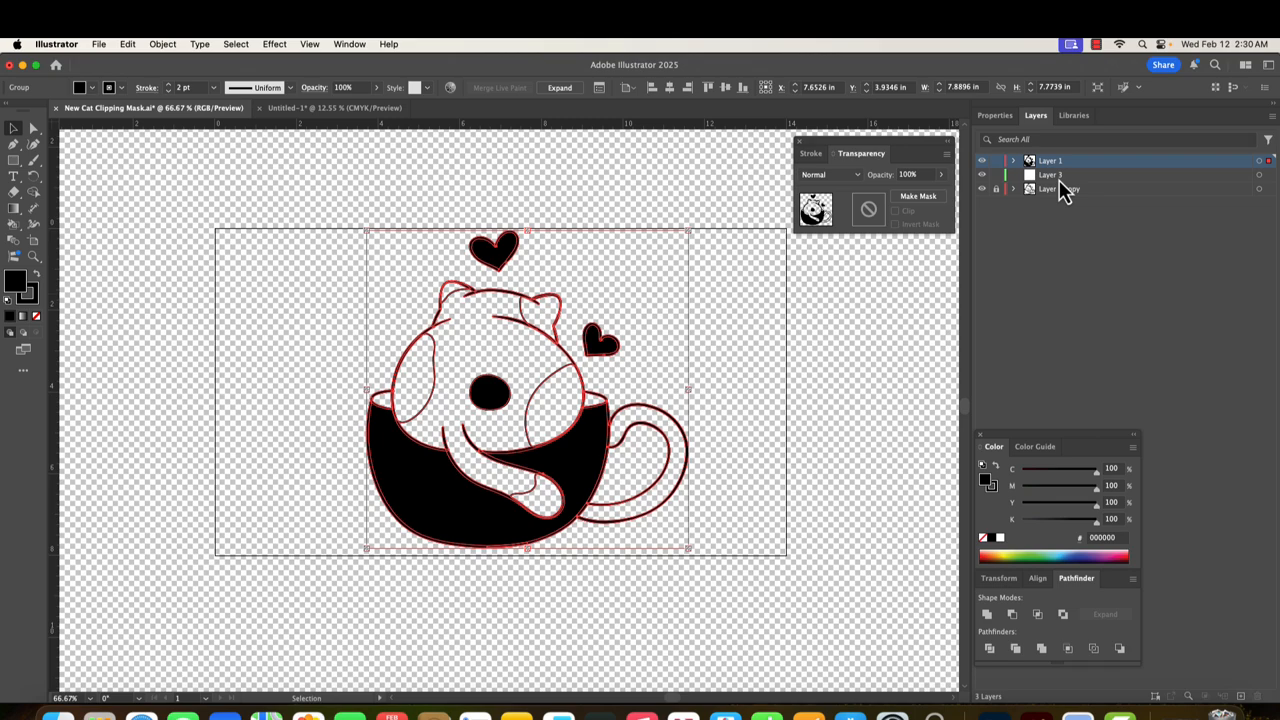
Copy the blue star pattern square from the Untitled-1 document.
{"action": "left_click", "coordinate": [295, 109]}
{"action": "left_click", "coordinate": [128, 44]}
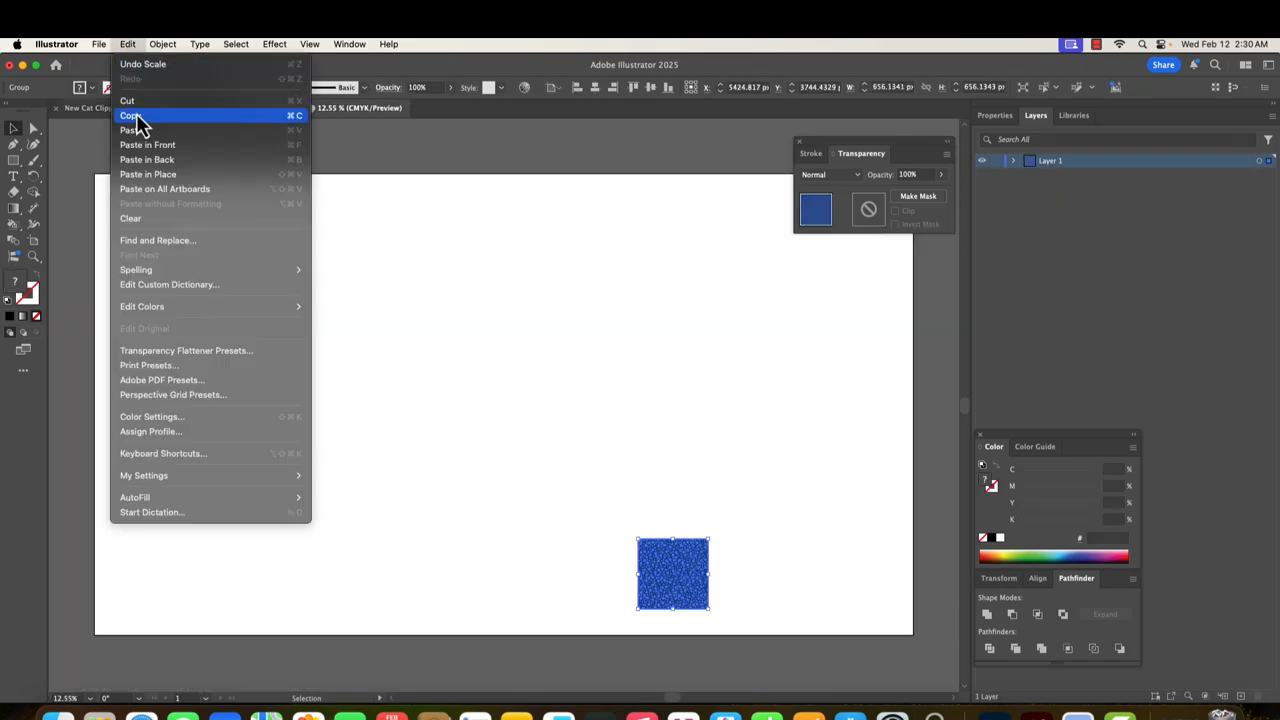
{"action": "left_click", "coordinate": [120, 116]}
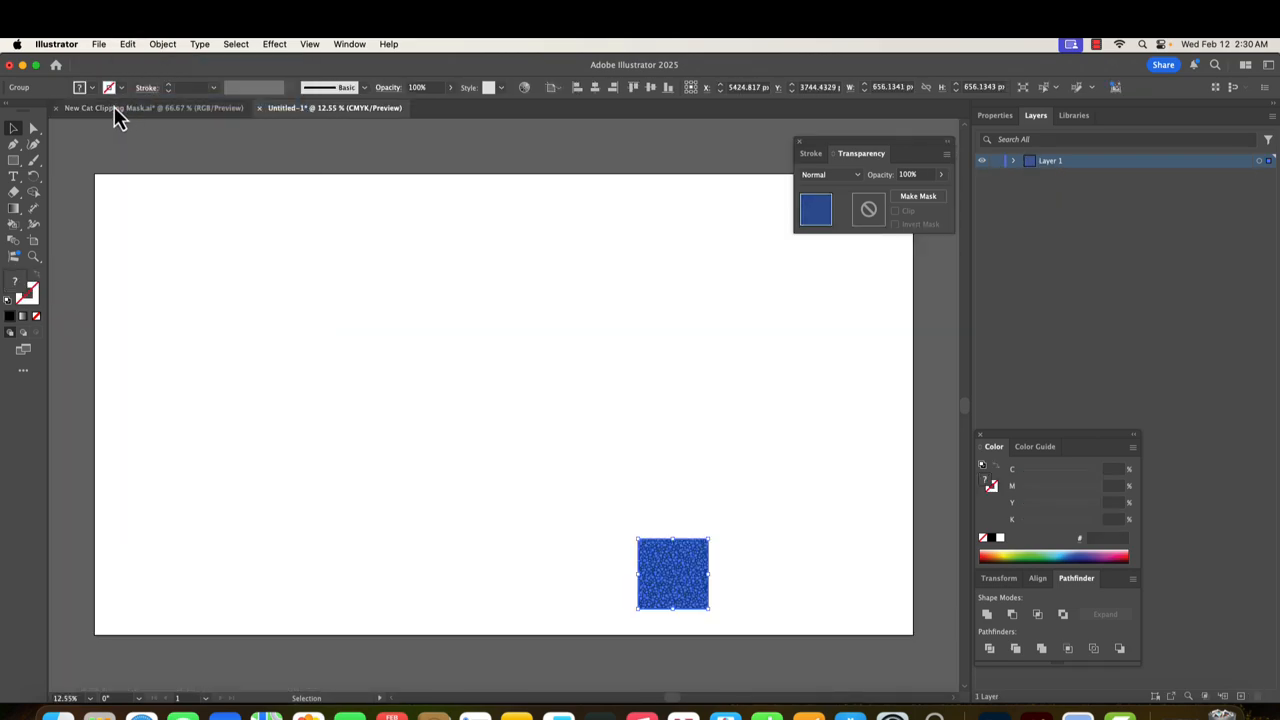
Paste the star pattern onto Layer 3 of the New Cat Clipping Mask.ai document.
{"action": "left_click", "coordinate": [114, 109]}
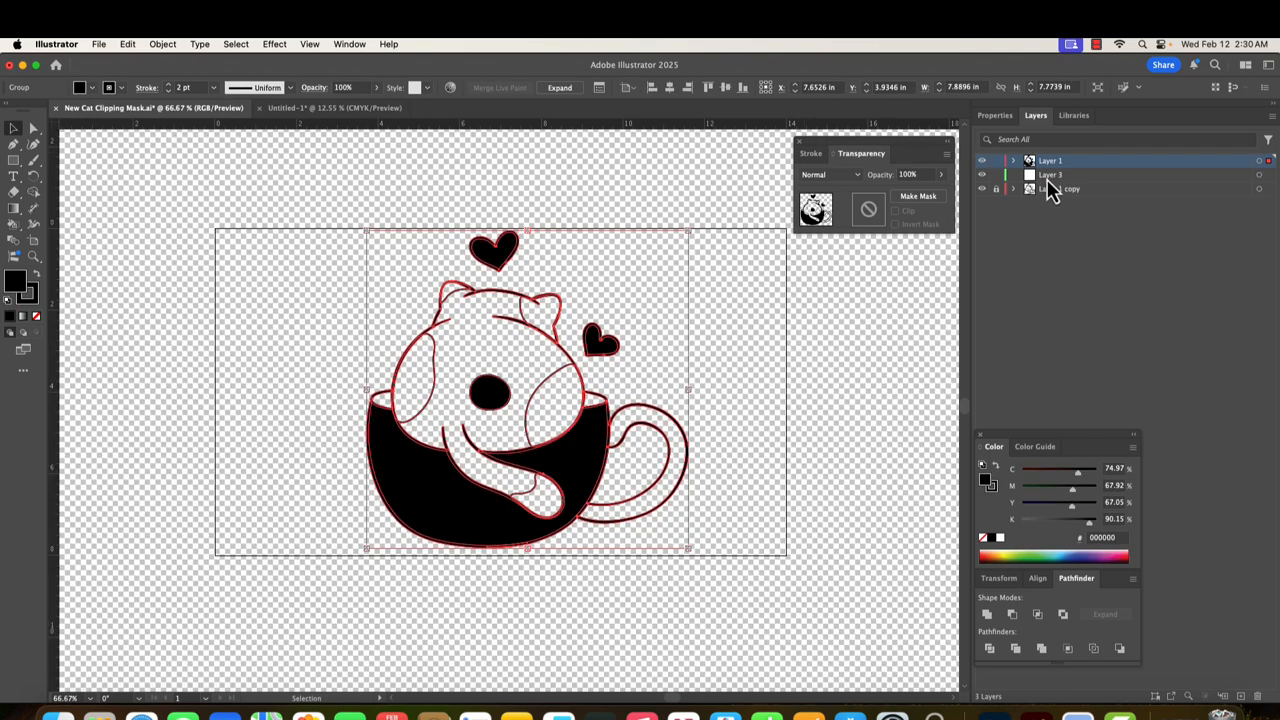
{"action": "left_click", "coordinate": [1048, 179]}
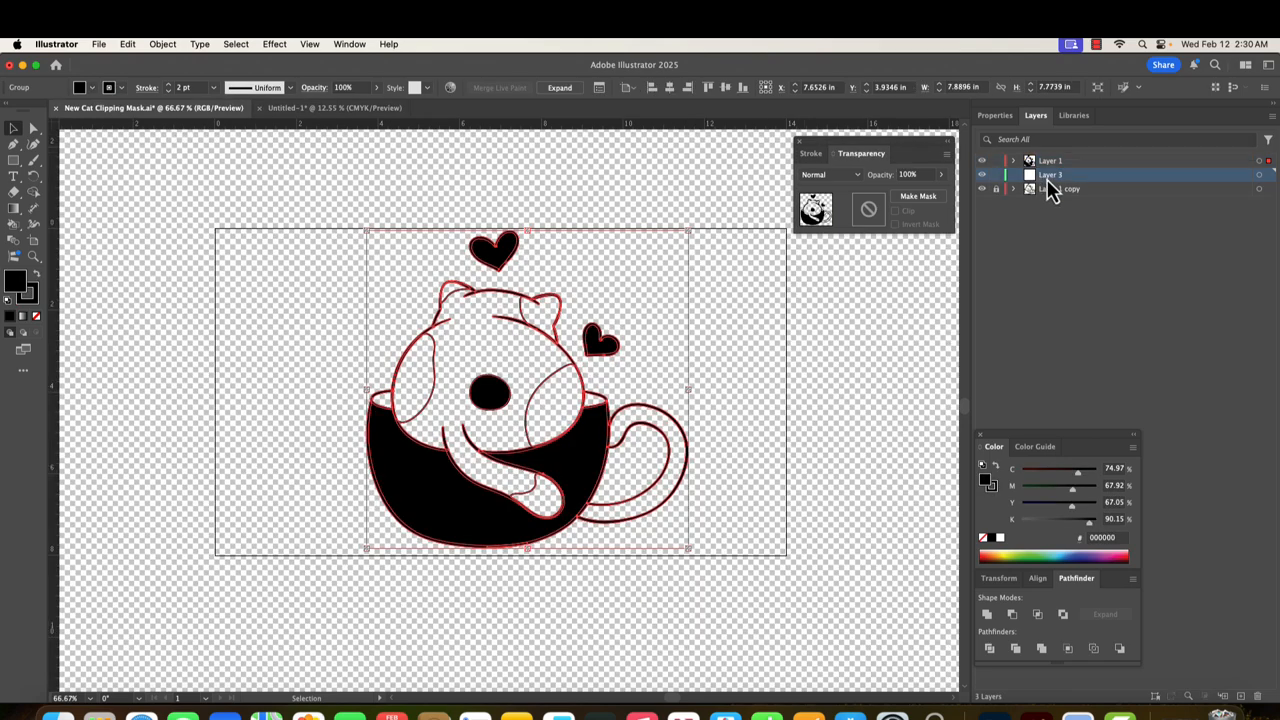
{"action": "left_click", "coordinate": [1259, 176]}
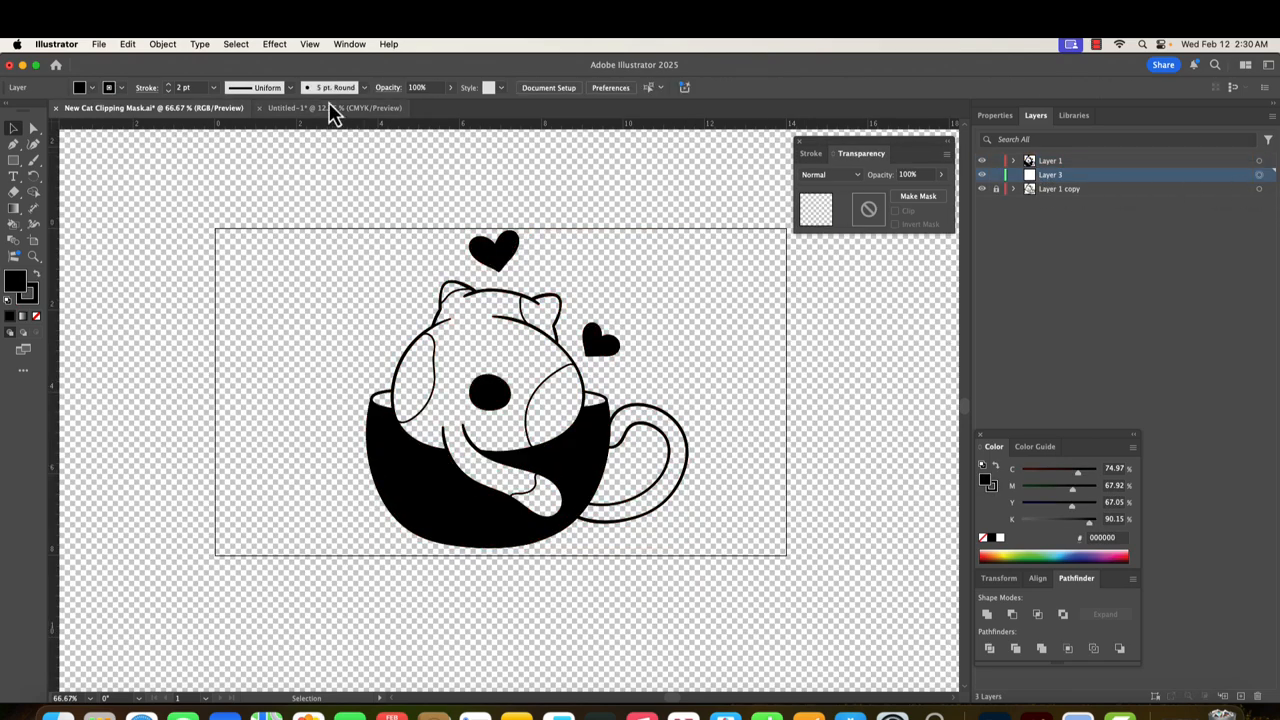
{"action": "left_click", "coordinate": [127, 44]}
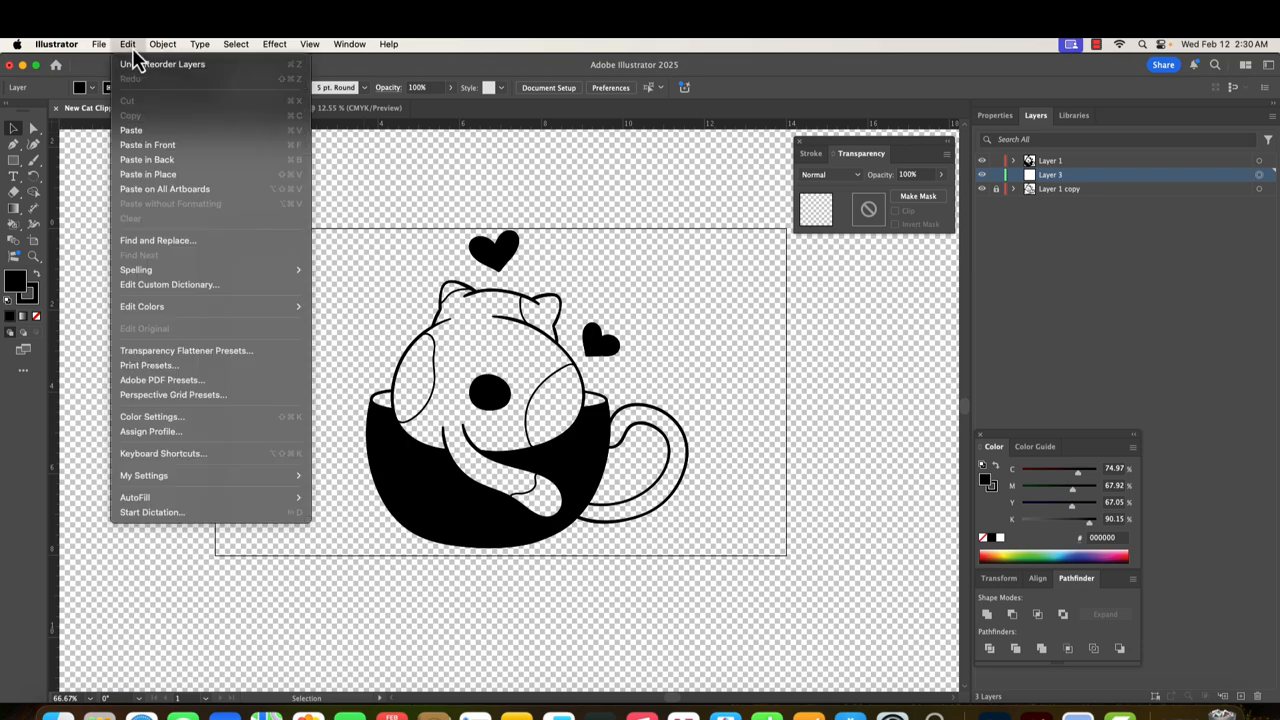
{"action": "left_click", "coordinate": [133, 136]}
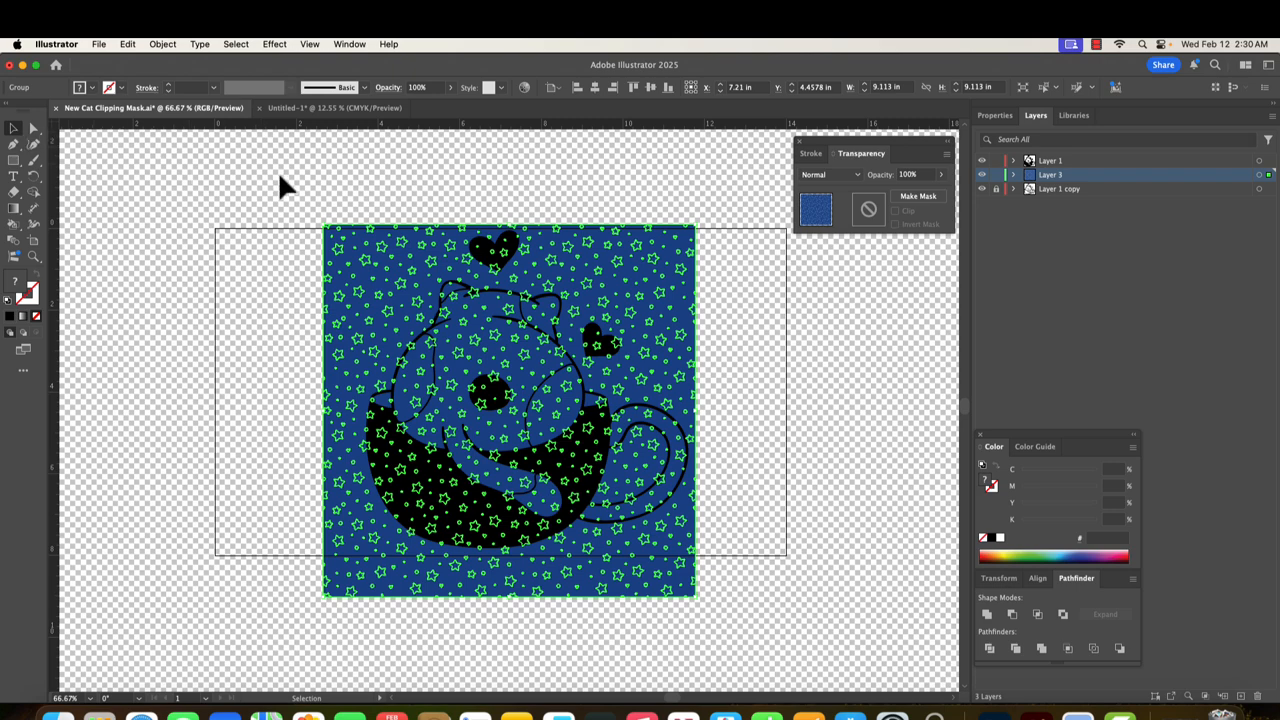
Make an opacity mask from all the unlocked cat and star pattern artwork, invert the mask, and deselect the result.
{"action": "key", "text": "super+a"}
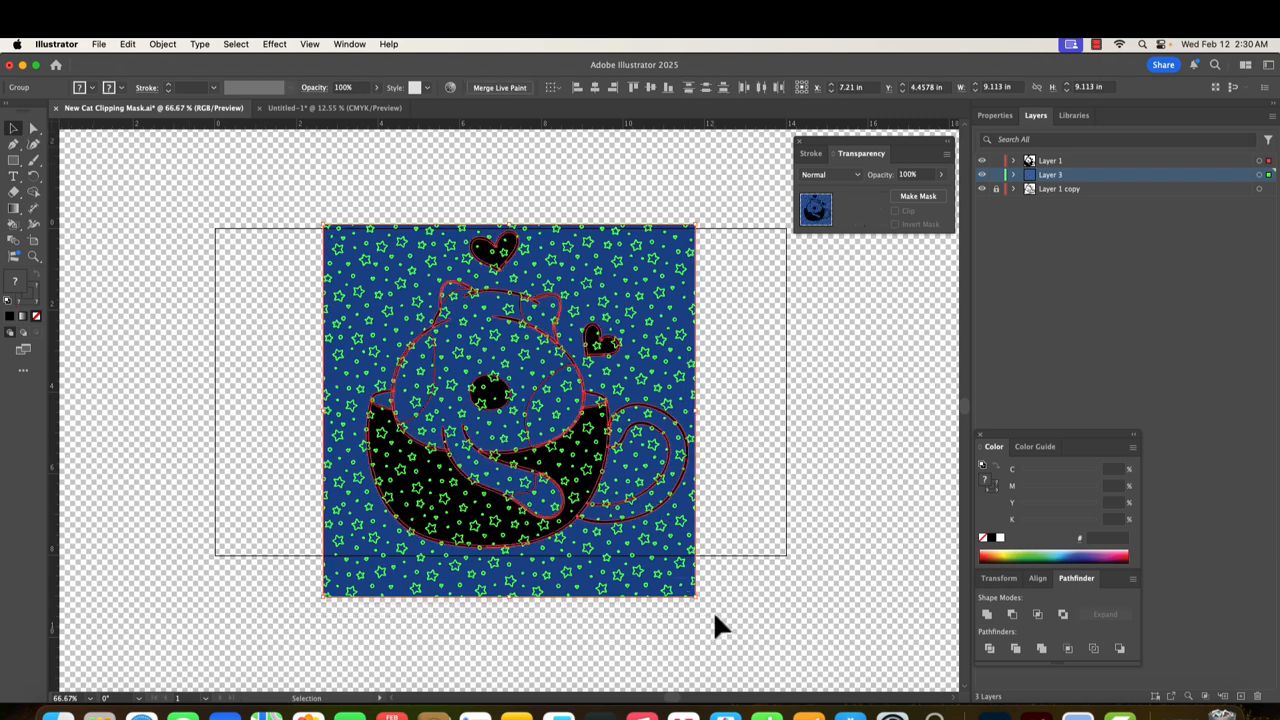
{"action": "left_click", "coordinate": [918, 197]}
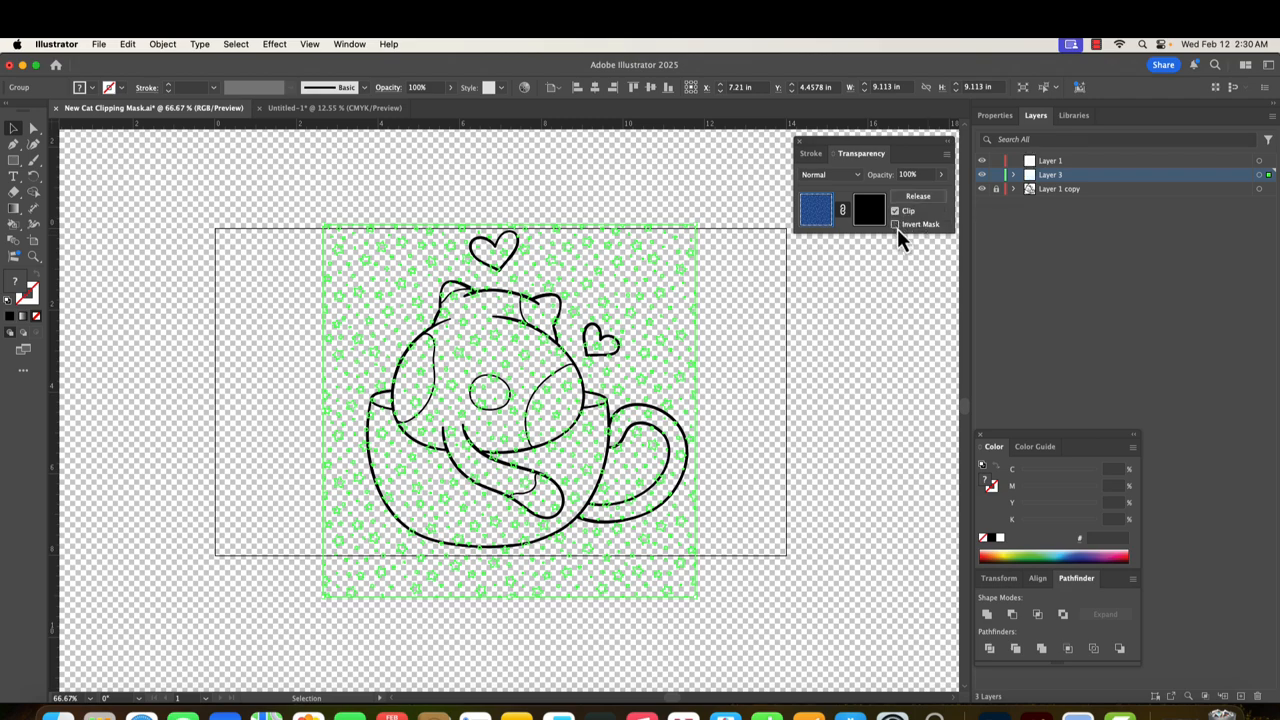
{"action": "left_click", "coordinate": [747, 339]}
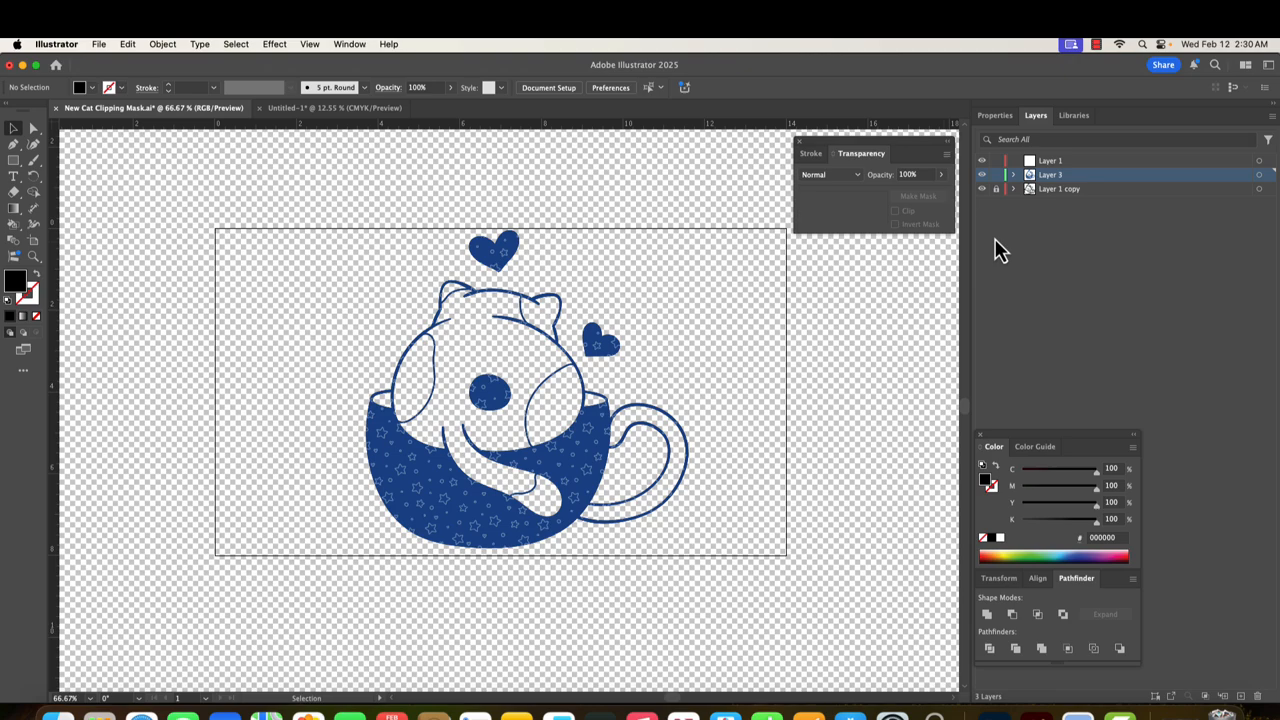
Move the Layer 1 copy line art above the masked pattern on Layer 3.
{"action": "left_click", "coordinate": [1052, 193]}
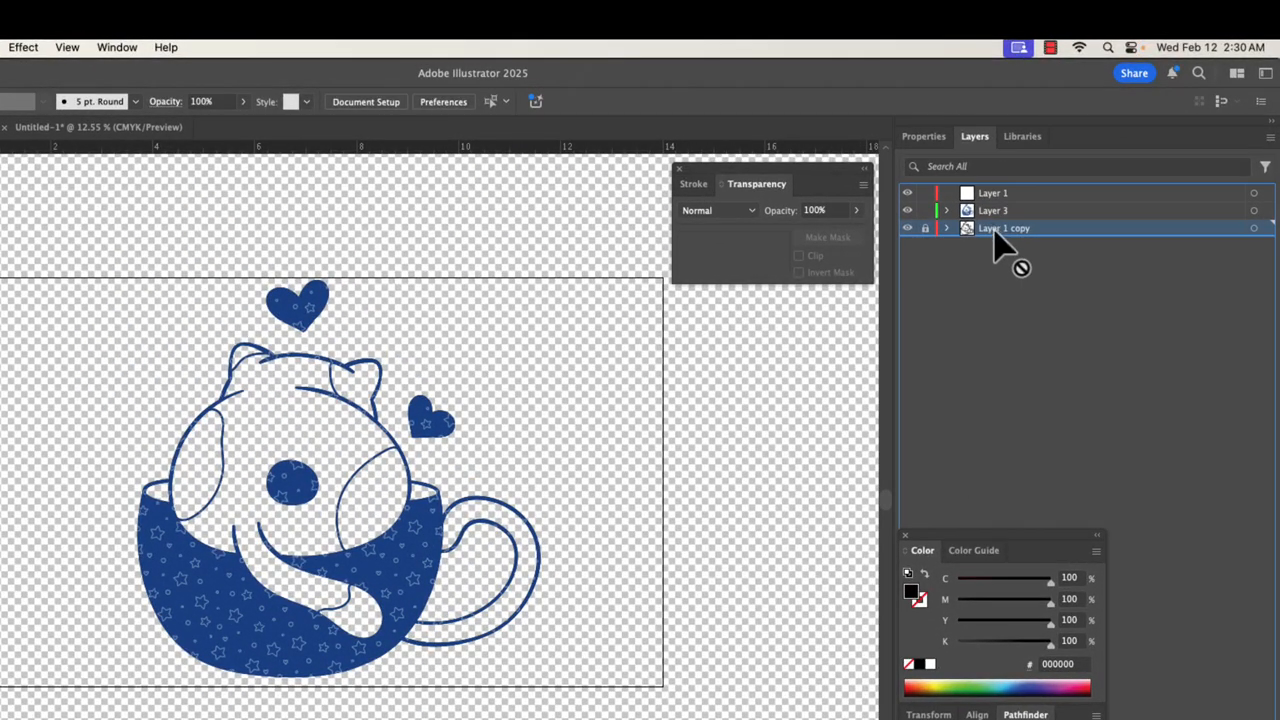
{"action": "left_click_drag", "start_coordinate": [994, 238], "coordinate": [988, 210]}
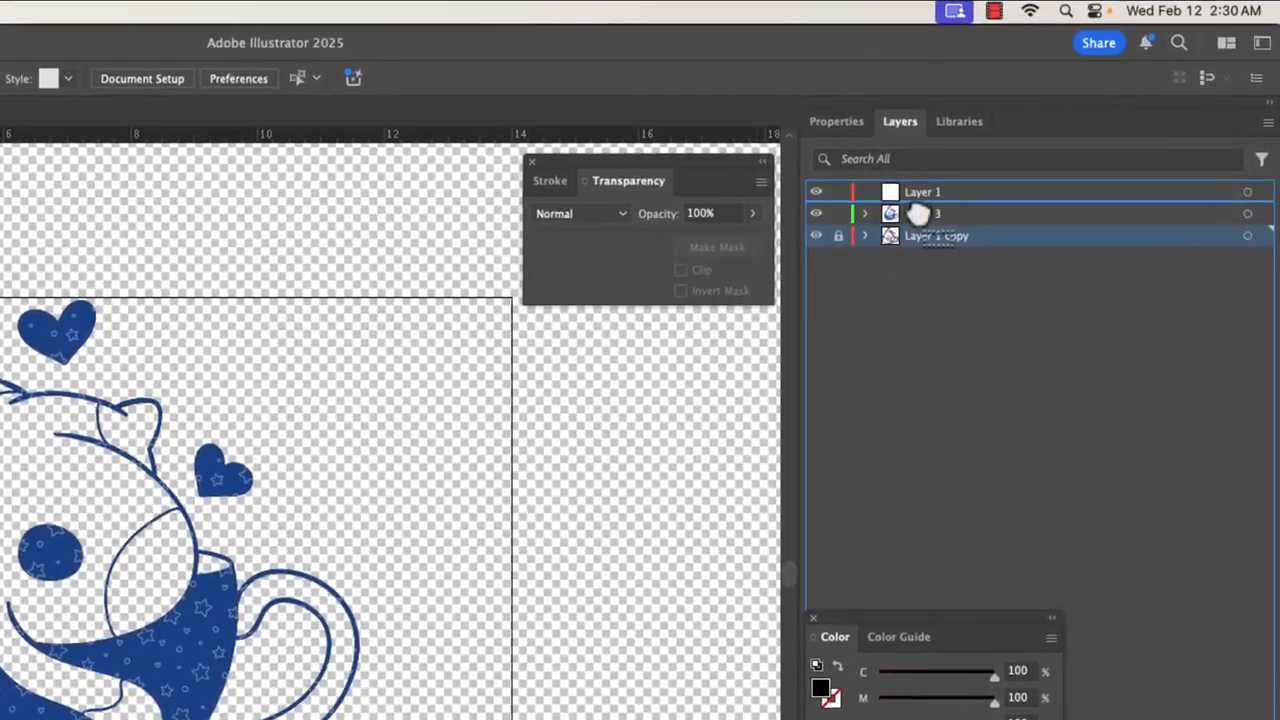